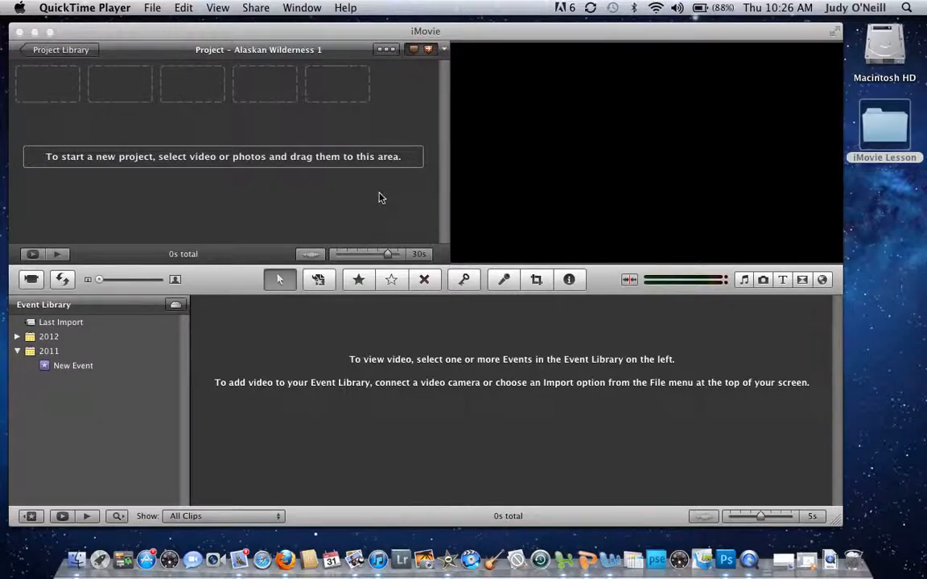
# Step: Make iMovie the active application, showing the empty 'Alaskan Wilderness 1' project
pyautogui.click(192, 31)
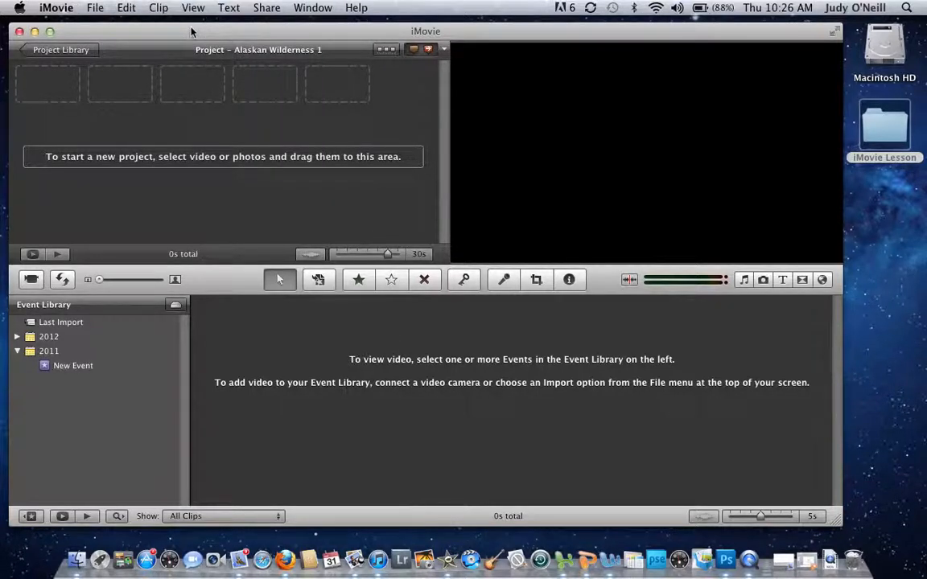
# Step: Start a new project and name it 'Alaskan Wildlife', fixing the misspelling
pyautogui.click(94, 8)
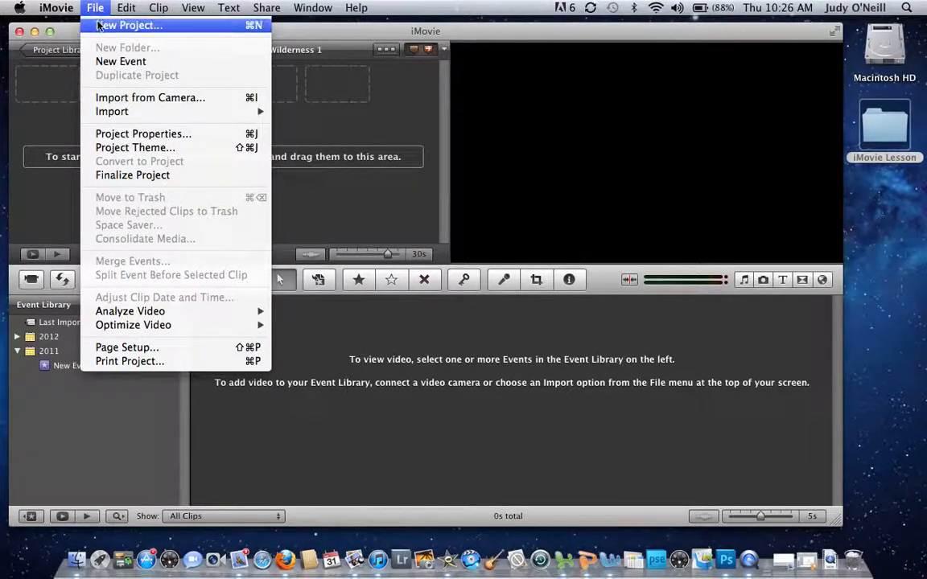
pyautogui.click(129, 25)
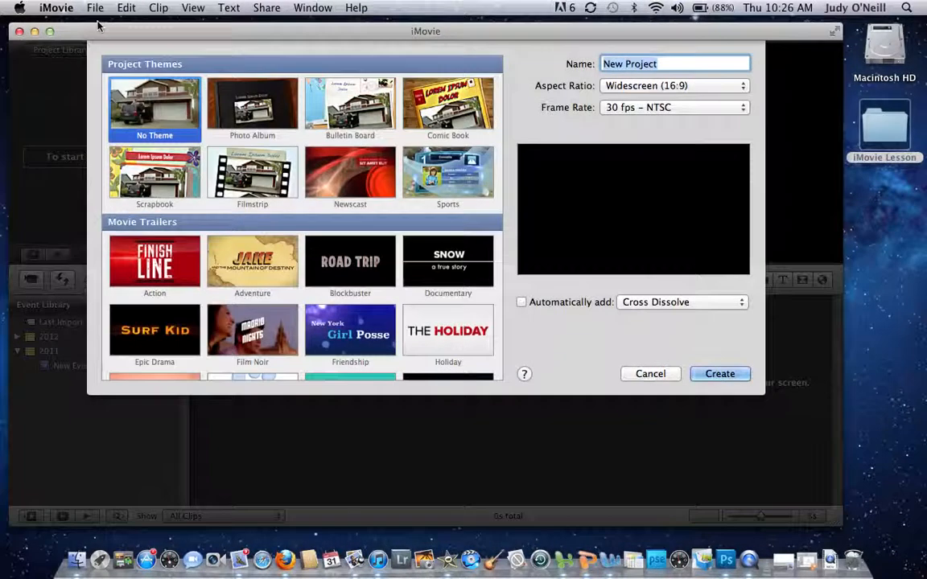
pyautogui.moveTo(185, 105); pyautogui.dragTo(173, 411)
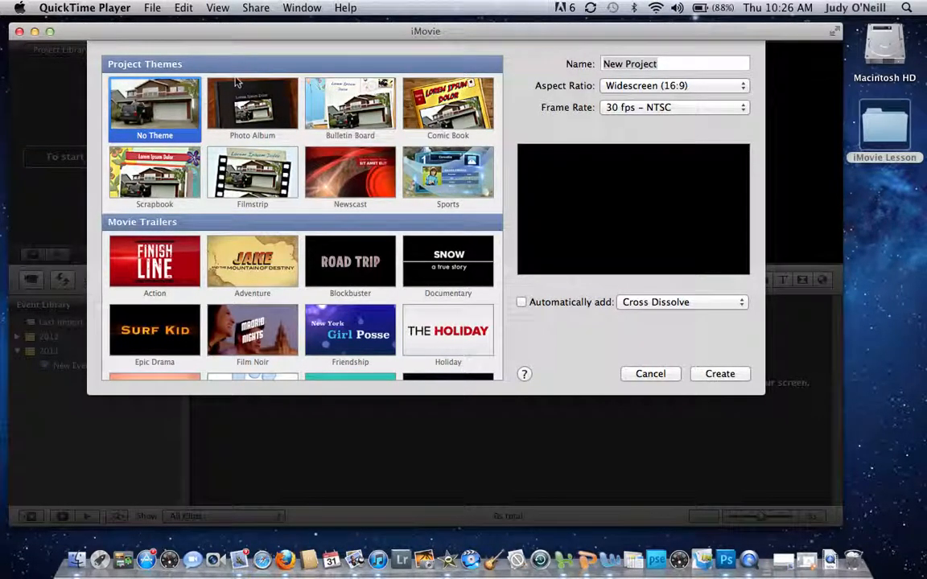
pyautogui.click(170, 111)
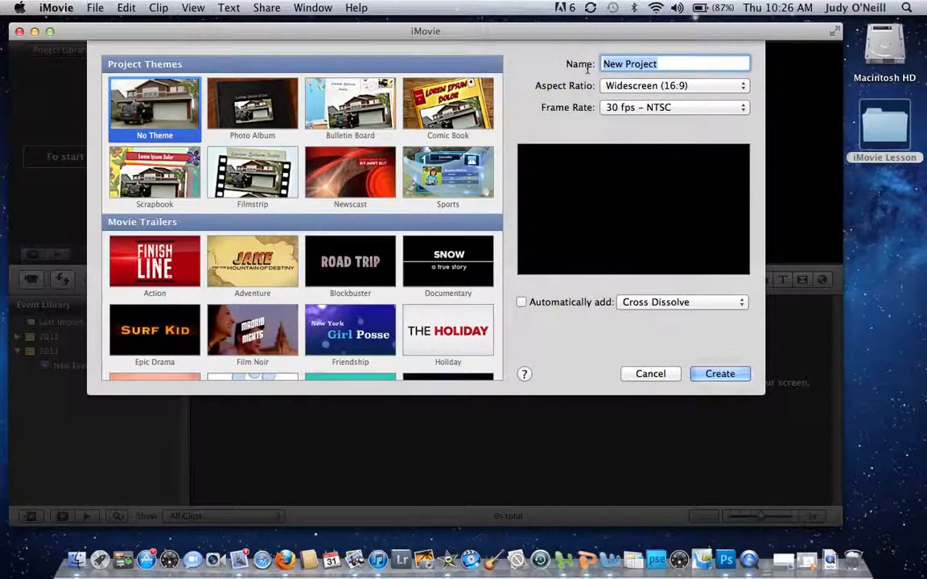
pyautogui.write('Al')
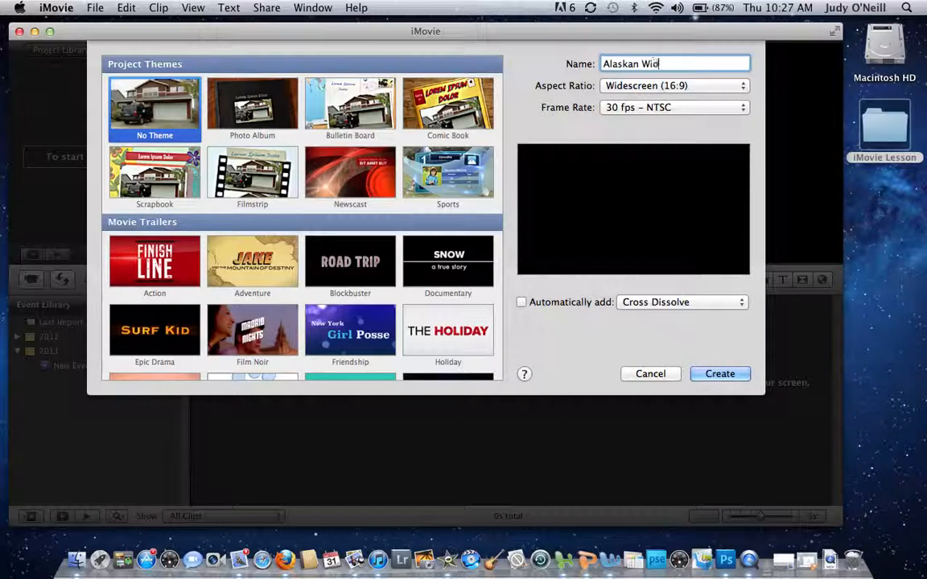
pyautogui.write('askan Widelife')
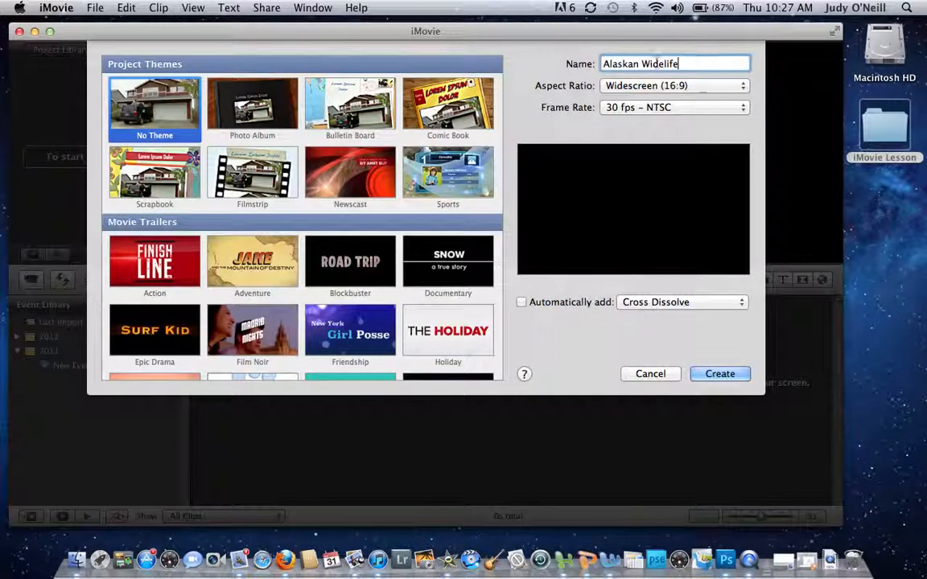
pyautogui.moveTo(654, 63); pyautogui.dragTo(663, 64)
pyautogui.write('ld')
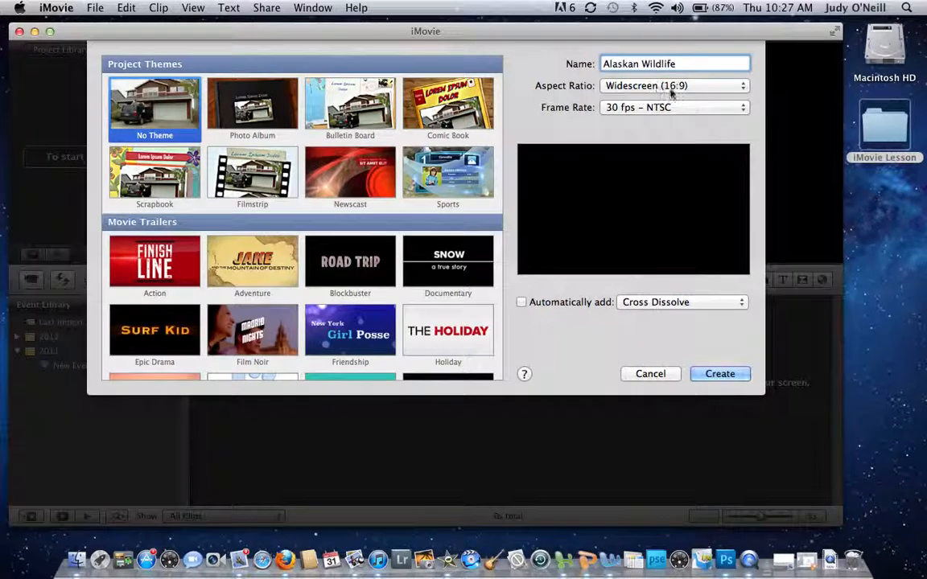
# Step: Keep Widescreen 16:9, leave automatic transitions off, and create the project
pyautogui.click(744, 86)
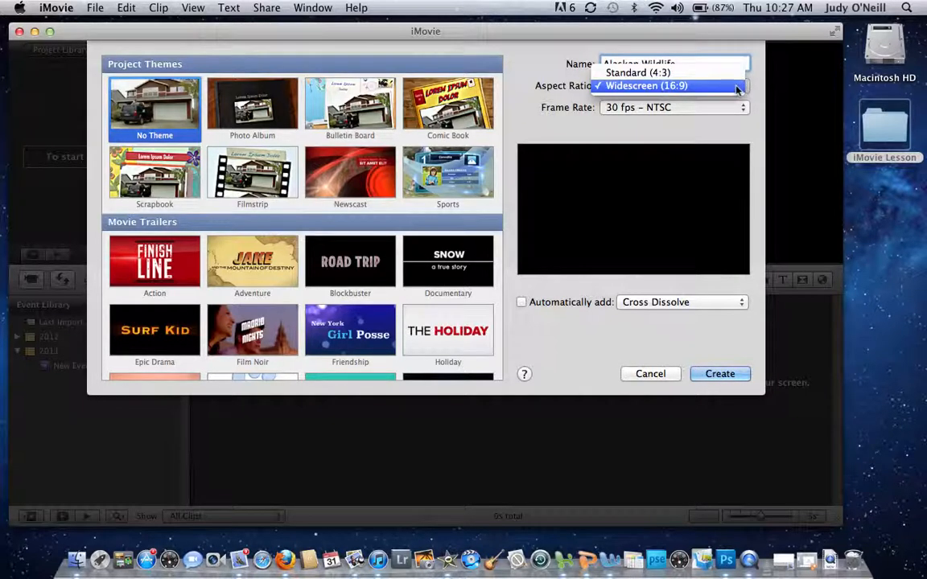
pyautogui.click(728, 85)
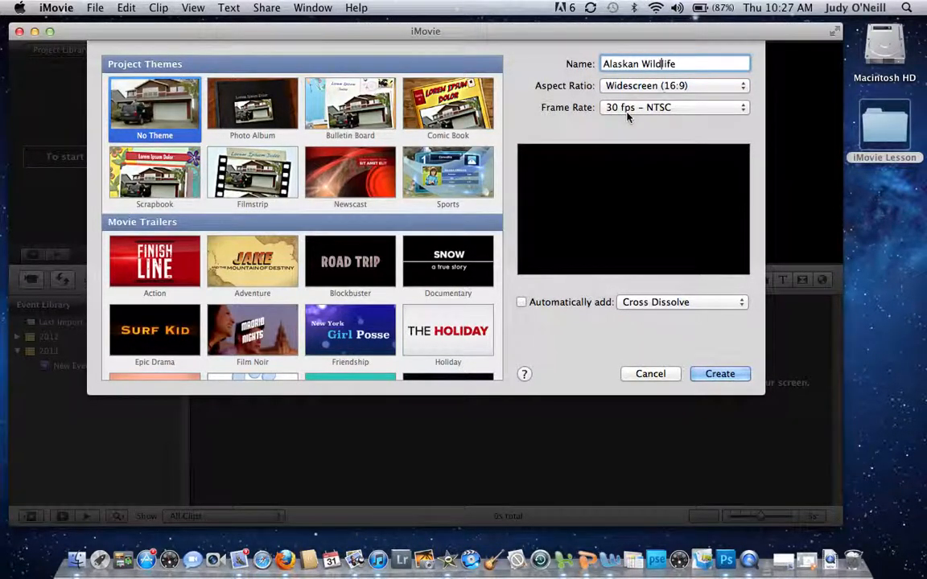
pyautogui.click(521, 302)
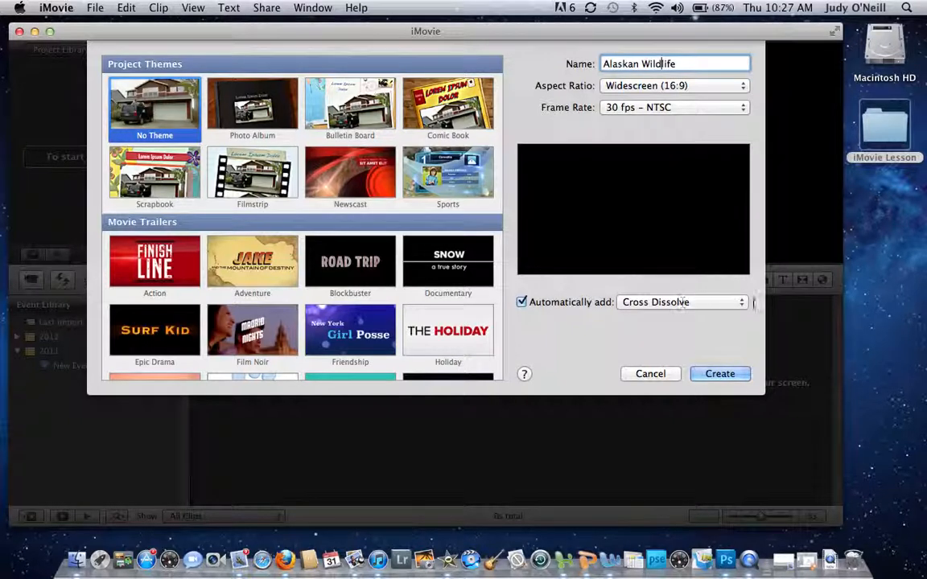
pyautogui.click(740, 303)
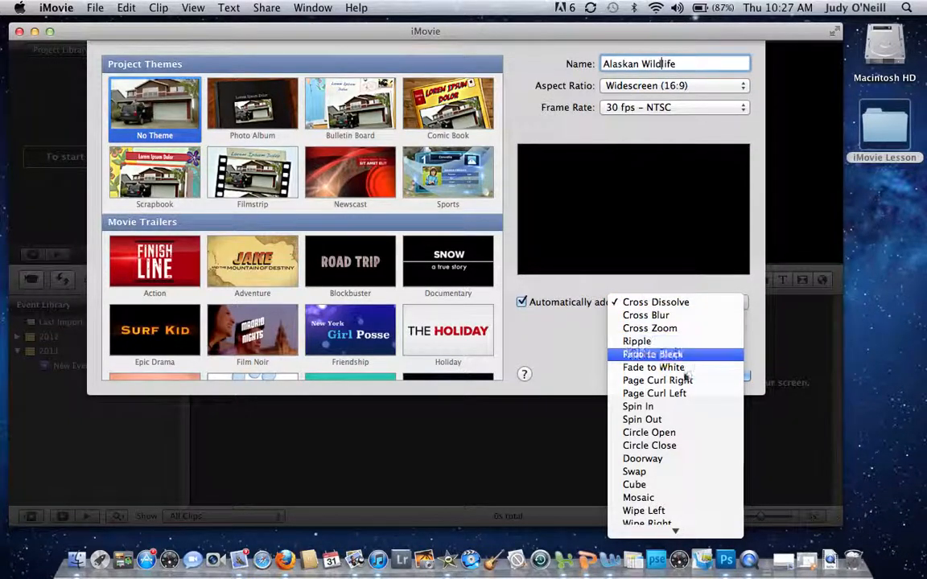
pyautogui.click(610, 283)
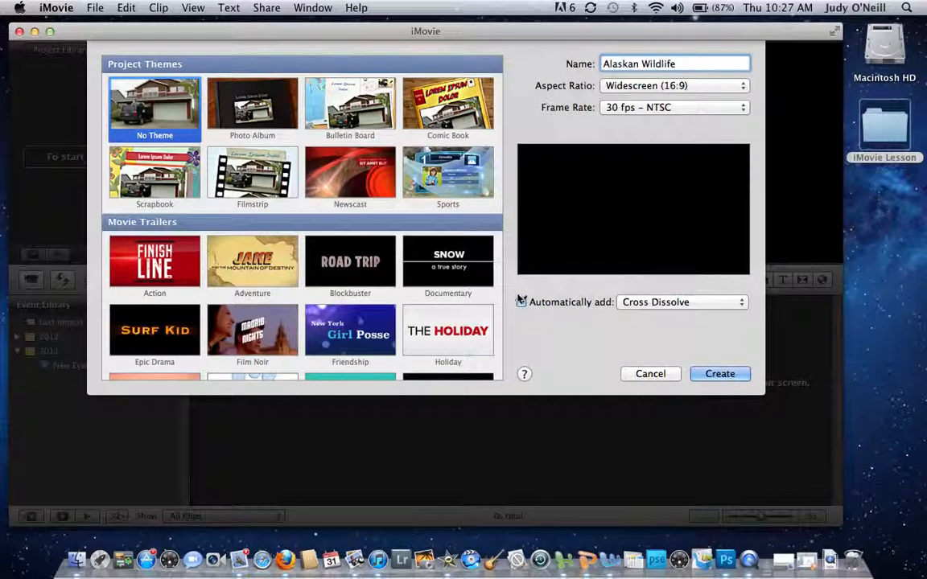
pyautogui.click(521, 302)
pyautogui.click(726, 371)
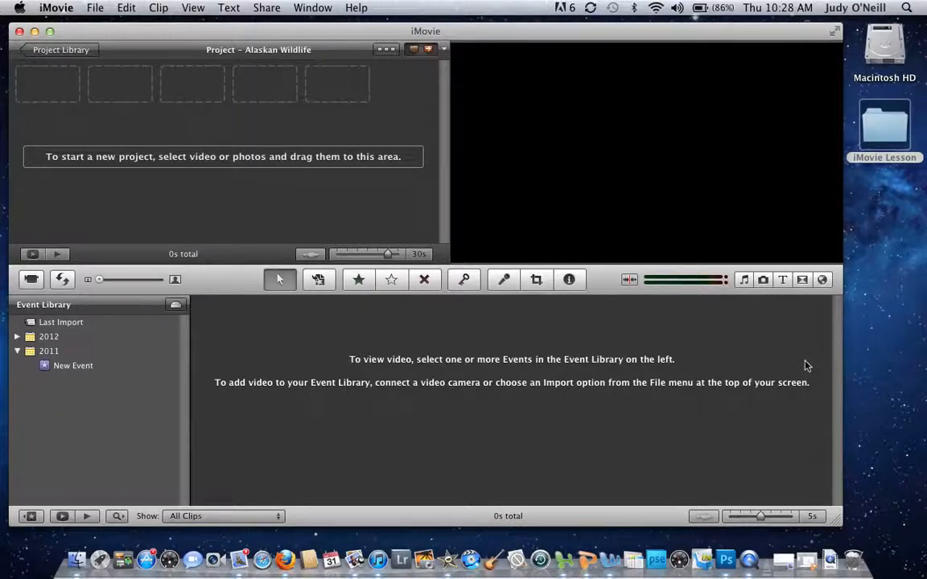
# Step: Browse the Alaska album in the Photo Browser, then pick the desktop's iMovie Lesson folder
pyautogui.click(763, 282)
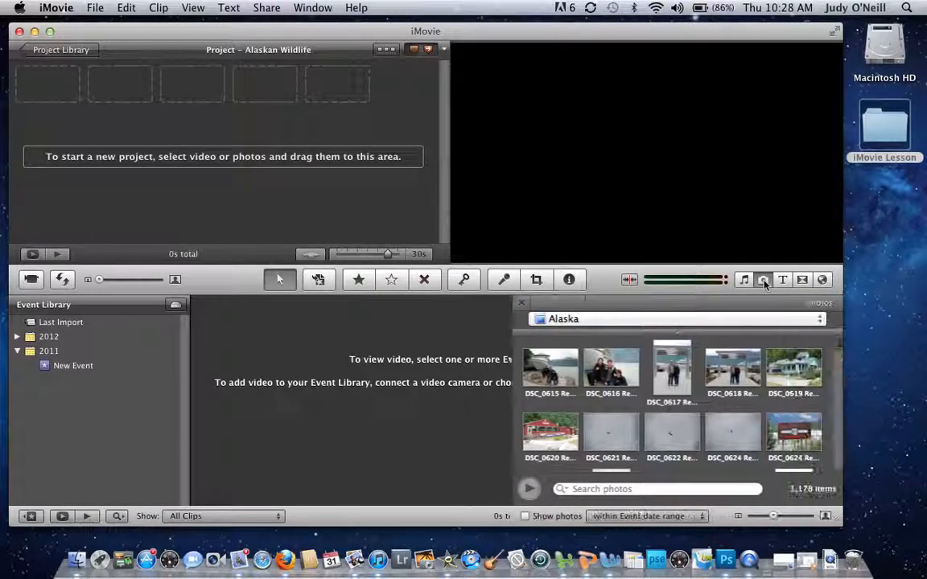
pyautogui.scroll(-5, 679, 419)
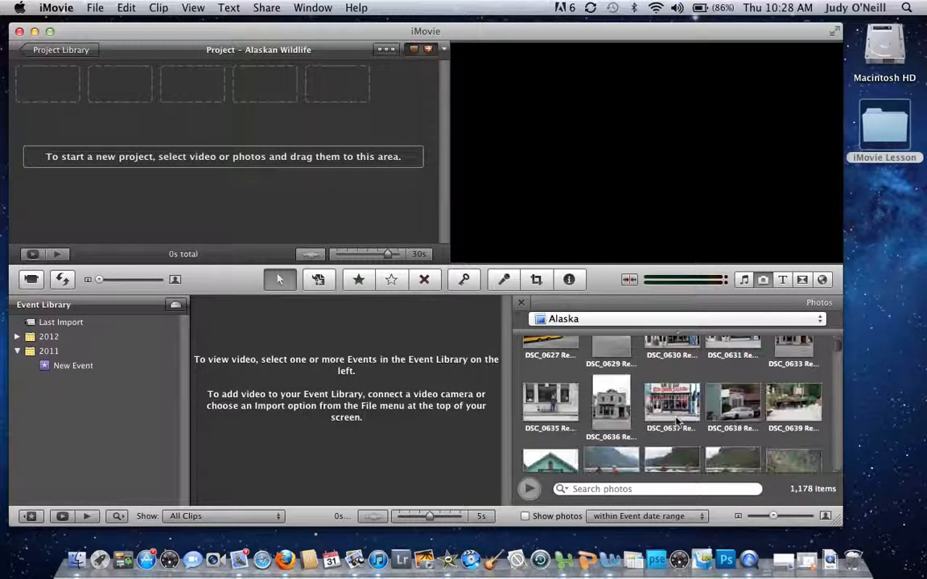
pyautogui.click(748, 318)
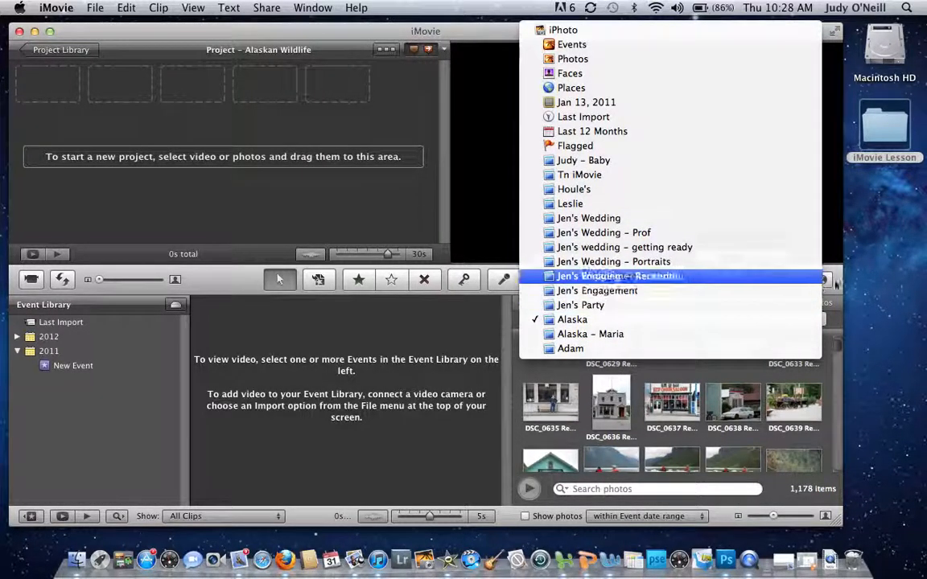
pyautogui.click(867, 297)
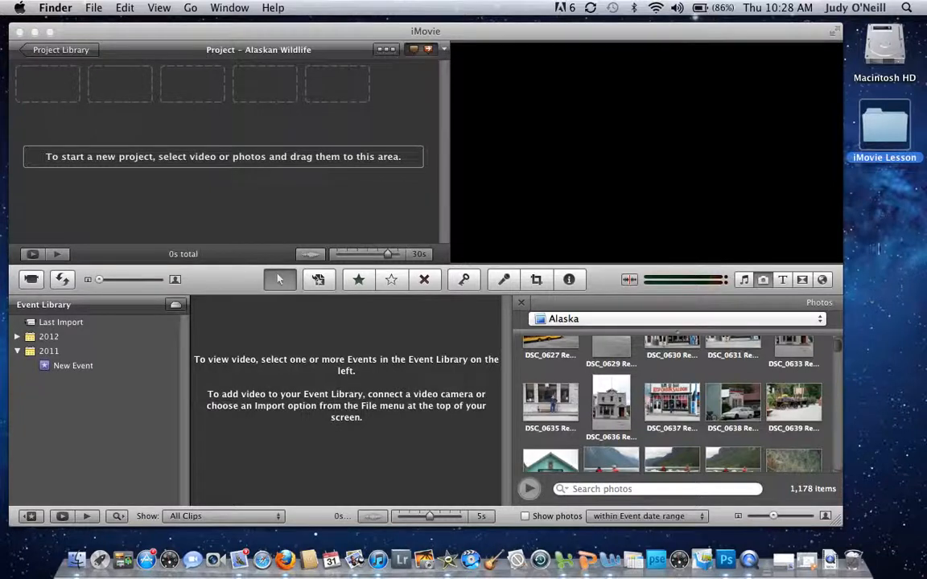
# Step: Open the iMovie Lesson folder and add DSC_0077.JPG as the project's first clip
pyautogui.doubleClick(890, 127)
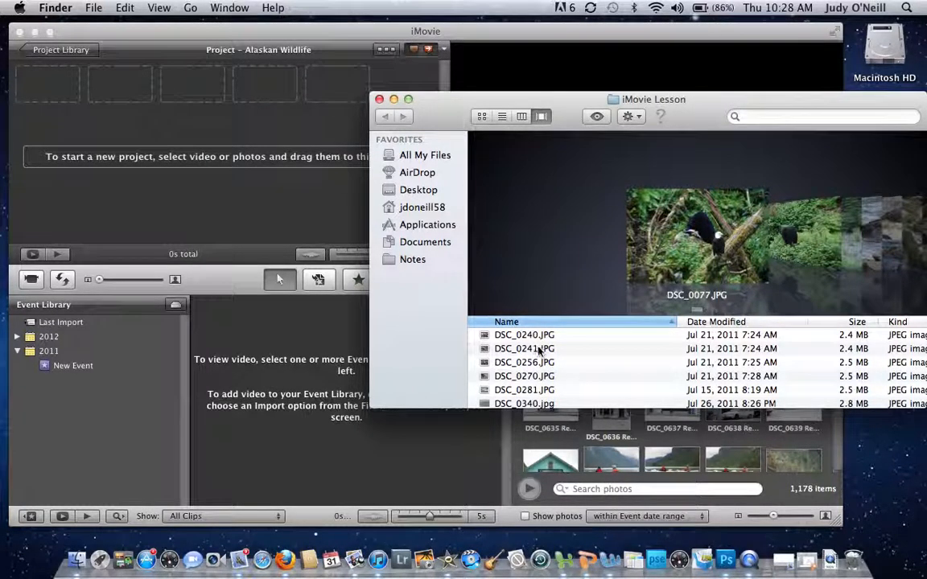
pyautogui.click(538, 336)
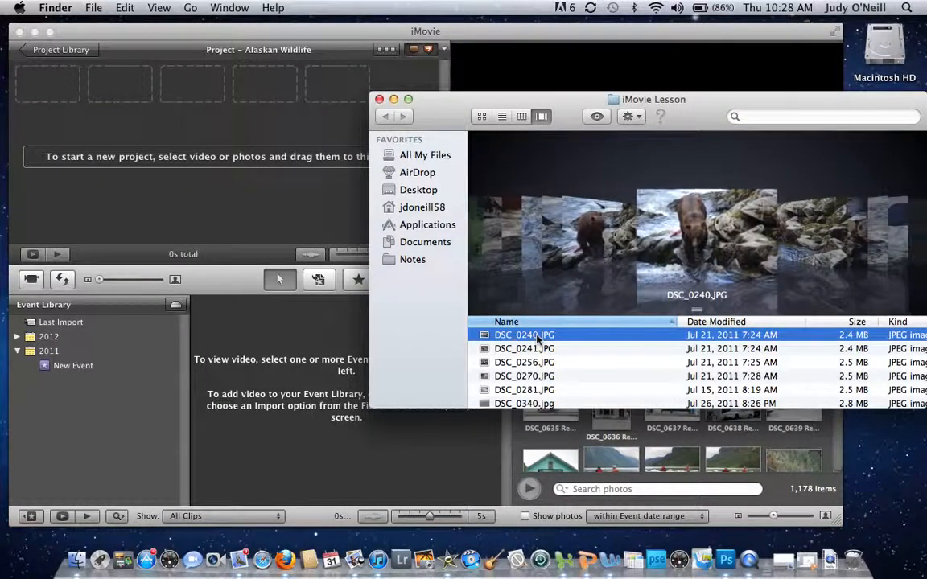
pyautogui.scroll(5, 517, 357)
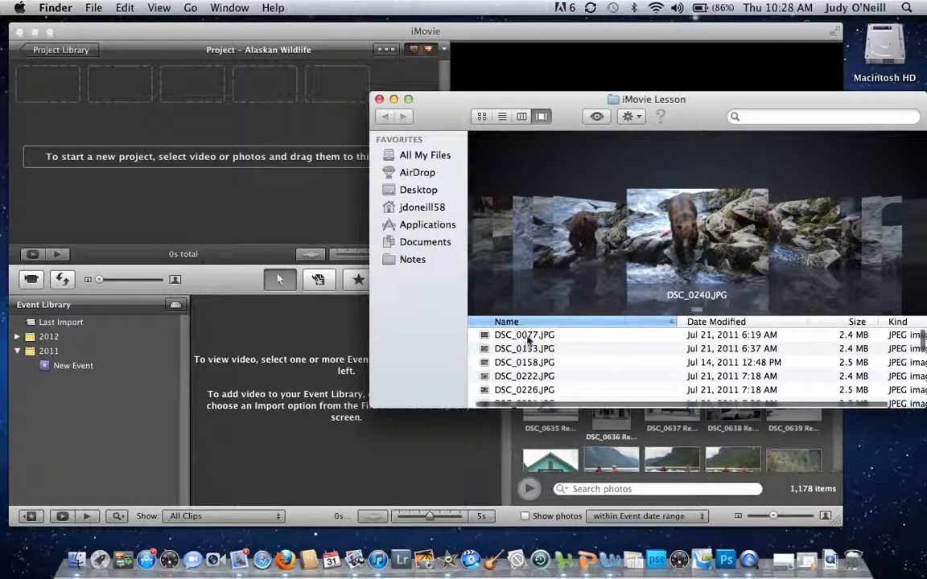
pyautogui.scroll(-1, 529, 339)
pyautogui.click(529, 337)
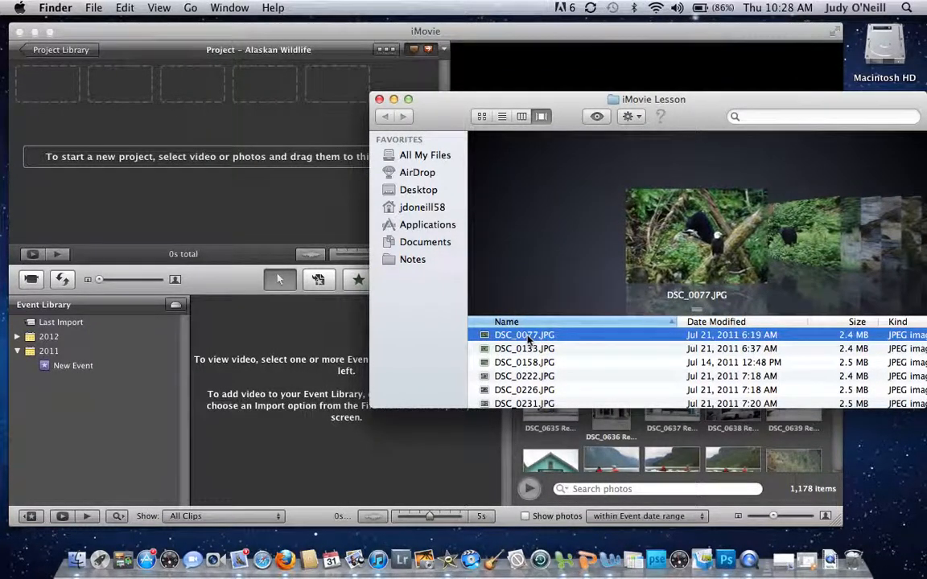
pyautogui.moveTo(529, 338)
pyautogui.mouseDown()
pyautogui.moveTo(84, 76)
pyautogui.moveTo(58, 80)
pyautogui.moveTo(519, 330)
pyautogui.moveTo(539, 326)
pyautogui.mouseUp()
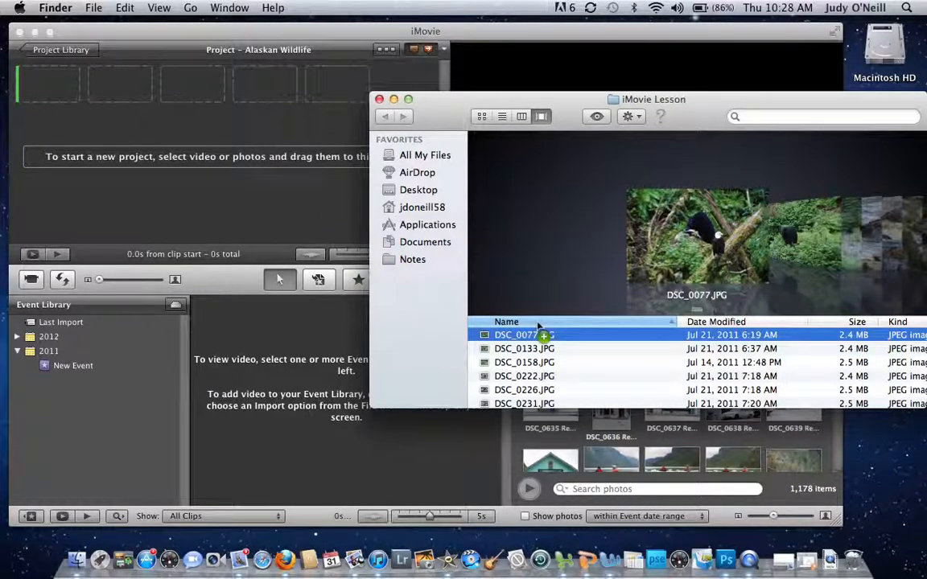
# Step: Add DSC_0133.JPG, DSC_0158.JPG, DSC_0238.JPG and DSC_0240.JPG to the project in order
pyautogui.click(540, 346)
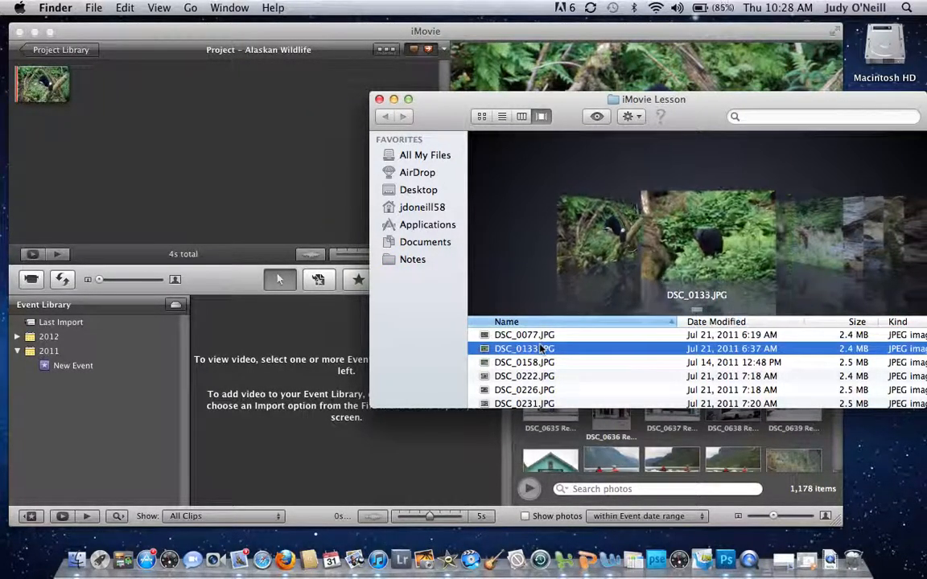
pyautogui.moveTo(542, 349); pyautogui.dragTo(163, 101)
pyautogui.click(544, 363)
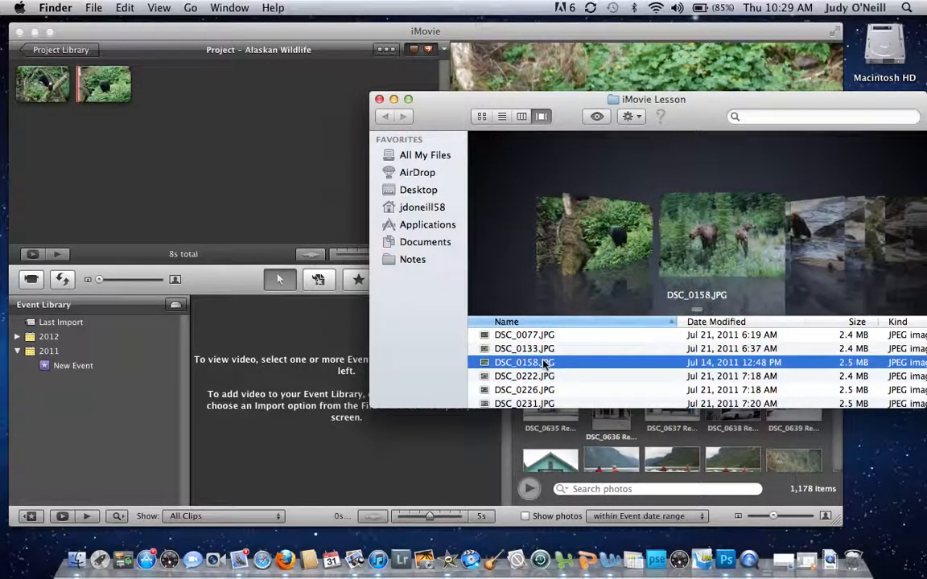
pyautogui.moveTo(543, 363); pyautogui.dragTo(169, 96)
pyautogui.scroll(-2, 515, 362)
pyautogui.click(531, 376)
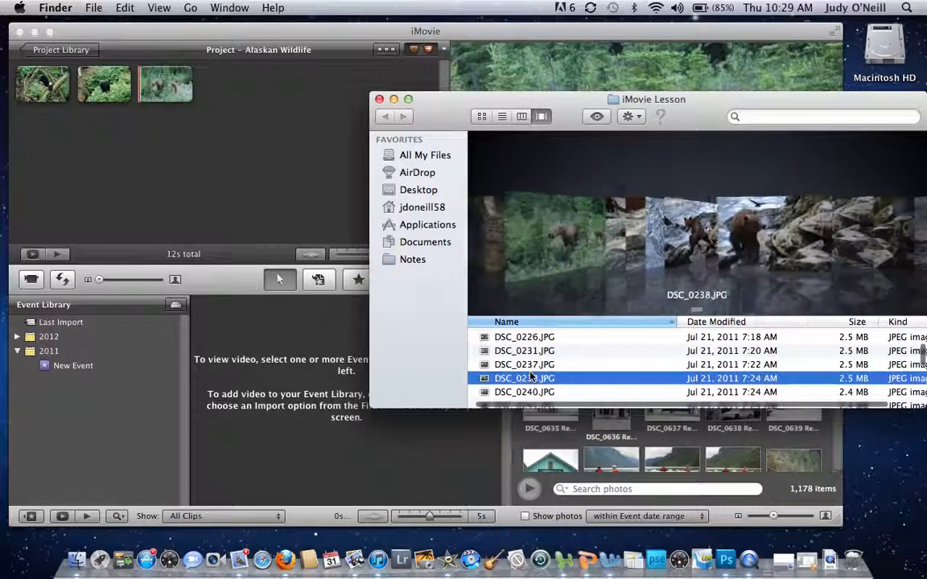
pyautogui.moveTo(531, 376); pyautogui.dragTo(249, 86)
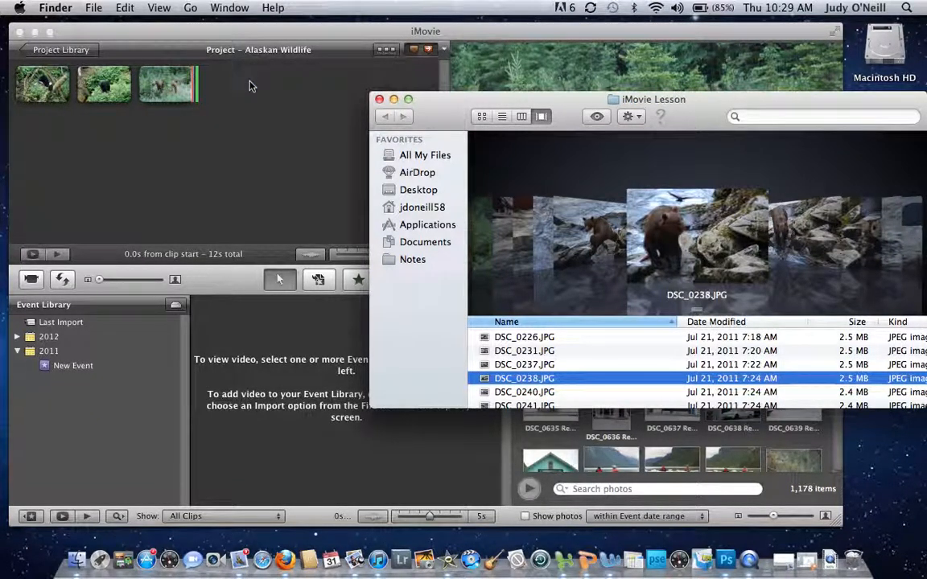
pyautogui.click(528, 392)
pyautogui.moveTo(528, 394)
pyautogui.mouseDown()
pyautogui.moveTo(366, 166)
pyautogui.moveTo(330, 87)
pyautogui.moveTo(330, 103)
pyautogui.moveTo(523, 374)
pyautogui.mouseUp()
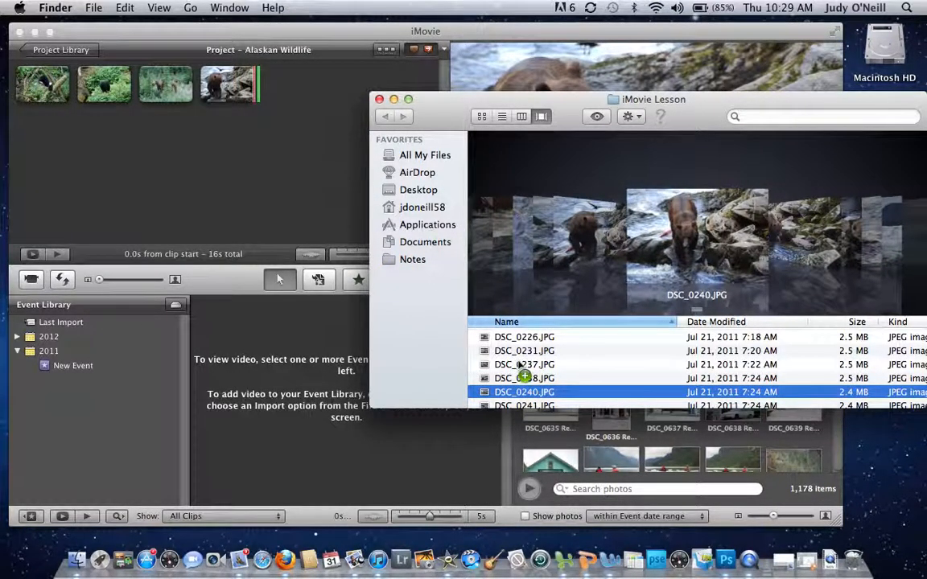
# Step: Add DSC_0281.JPG and DSC_0343.jpg to the end of the project
pyautogui.scroll(-5, 521, 368)
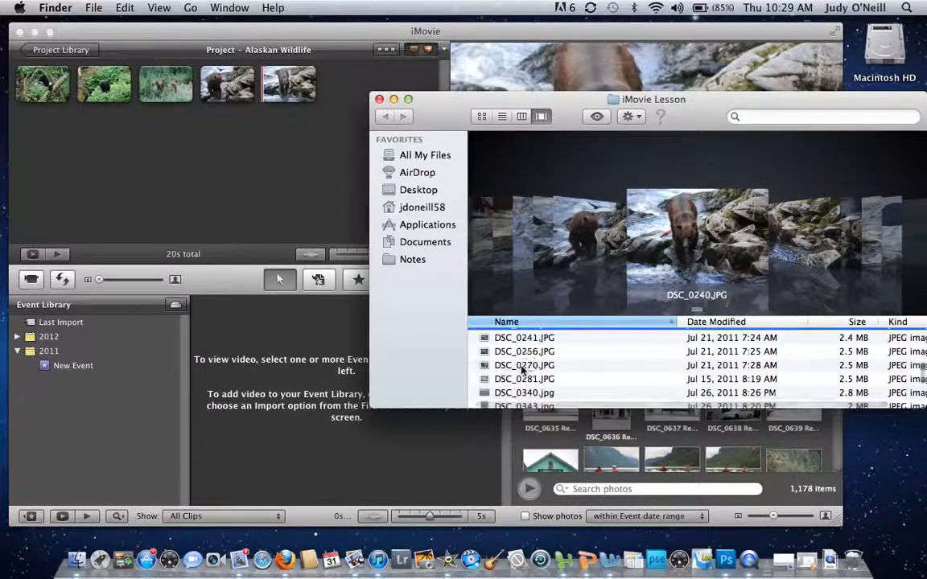
pyautogui.click(521, 368)
pyautogui.press('Down')
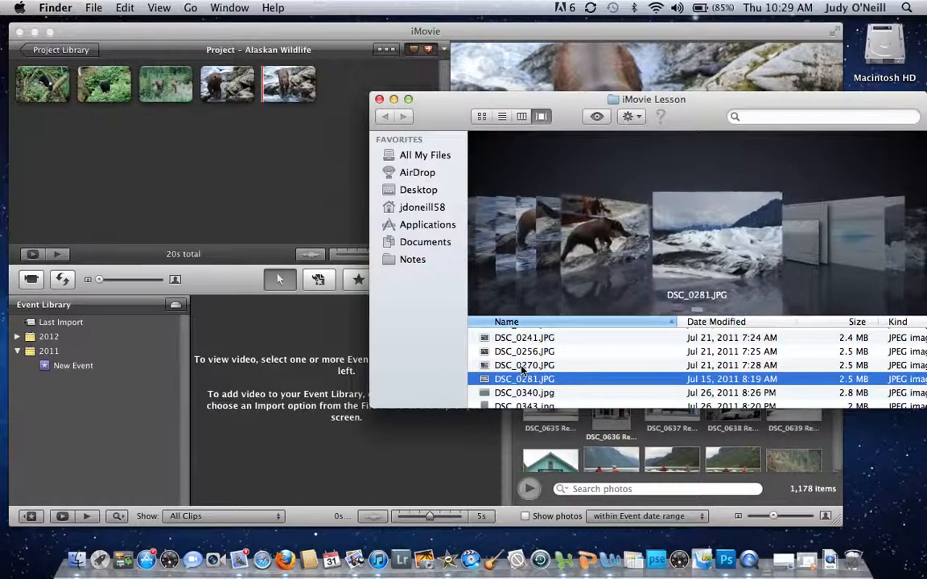
pyautogui.moveTo(524, 379); pyautogui.dragTo(513, 359)
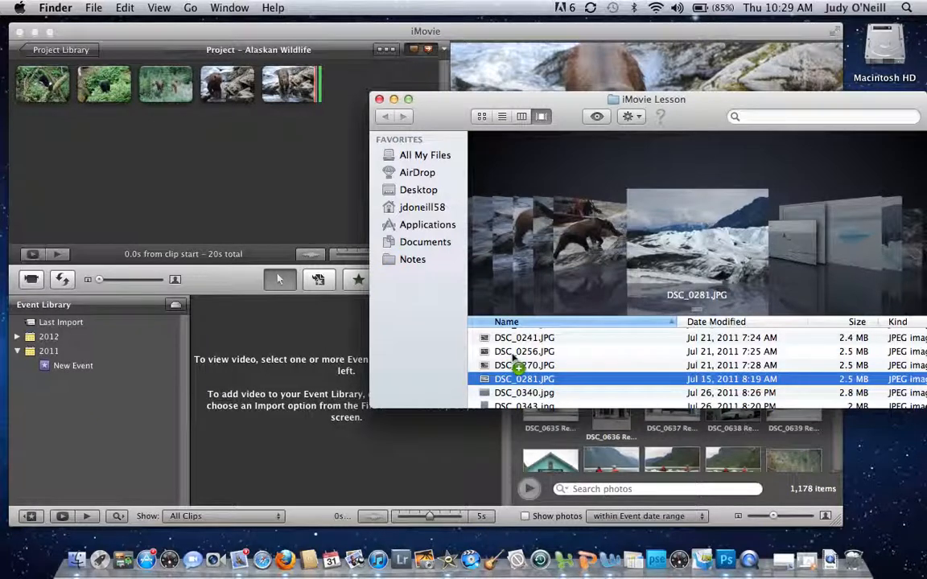
pyautogui.scroll(-4, 512, 357)
pyautogui.click(512, 358)
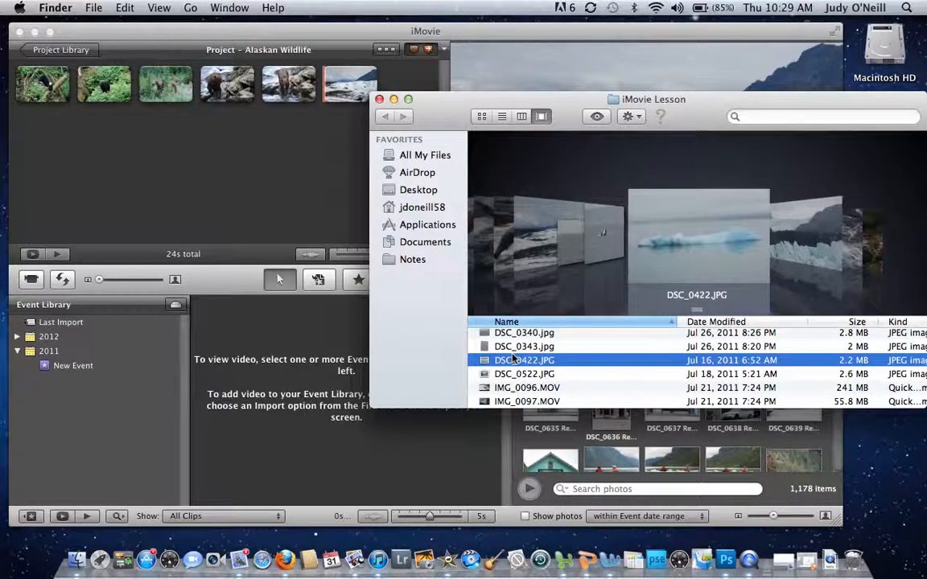
pyautogui.press('Down')
pyautogui.press('Down')
pyautogui.press('Down')
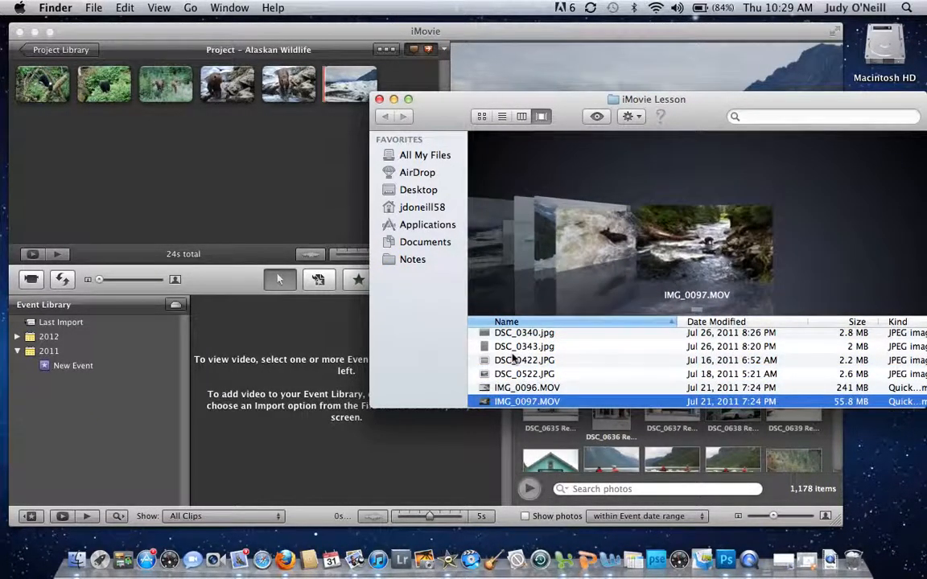
pyautogui.click(512, 360)
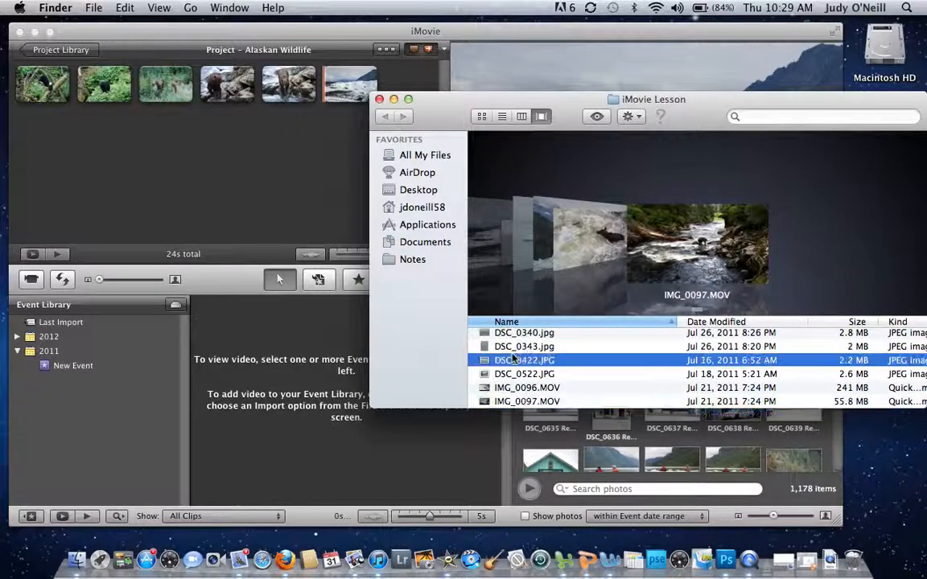
pyautogui.press('Up')
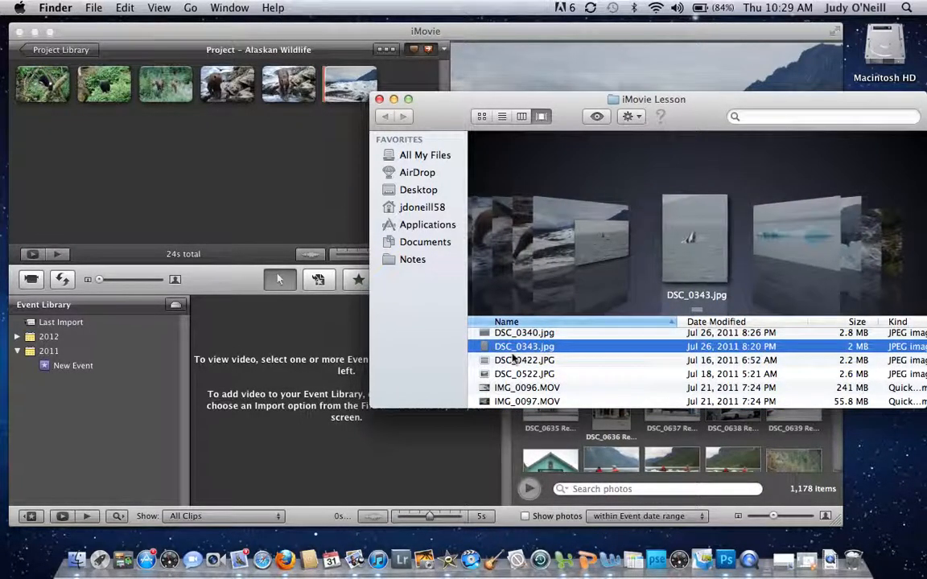
pyautogui.click(519, 349)
pyautogui.moveTo(519, 348); pyautogui.dragTo(412, 80)
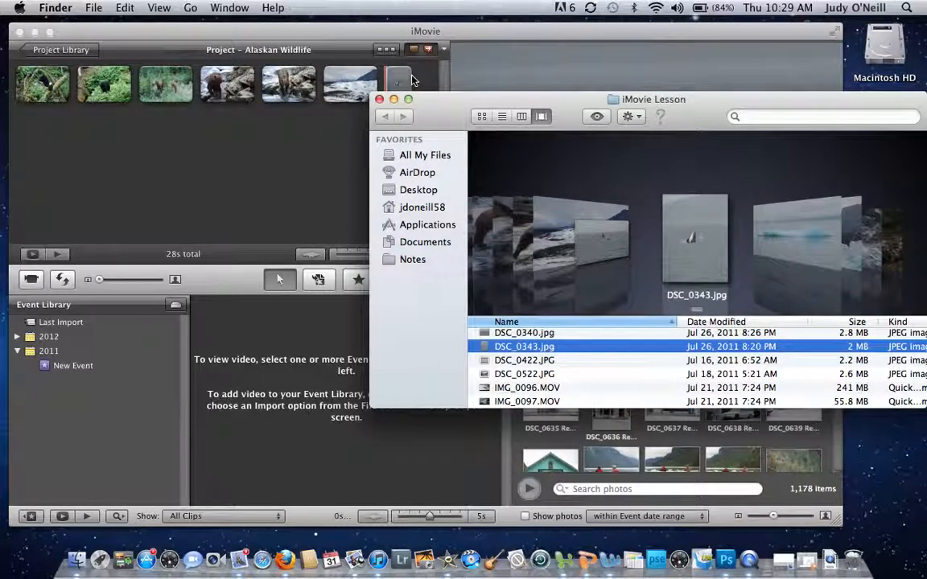
# Step: Move the iMovie Lesson Finder window aside and close it
pyautogui.click(451, 107)
pyautogui.moveTo(450, 107); pyautogui.dragTo(404, 304)
pyautogui.click(334, 296)
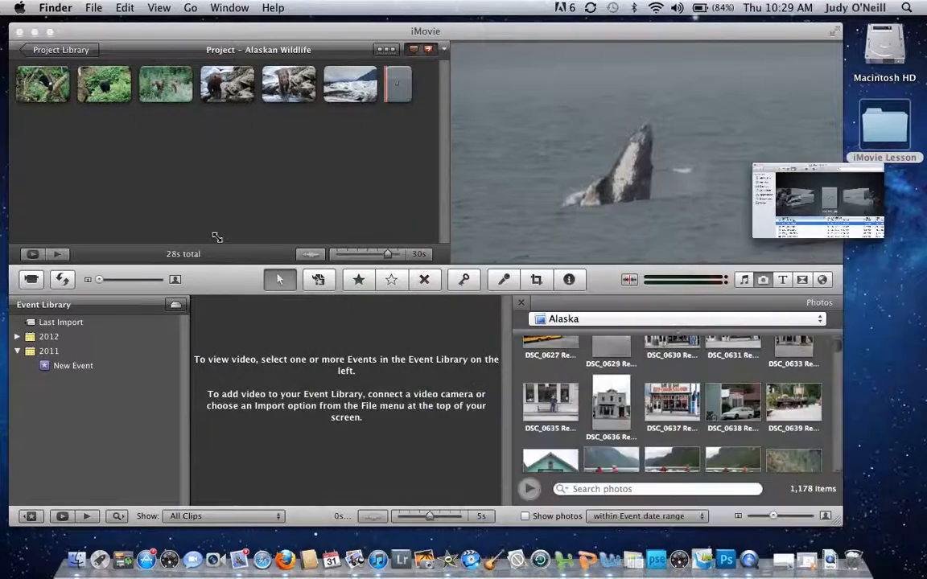
pyautogui.click(24, 86)
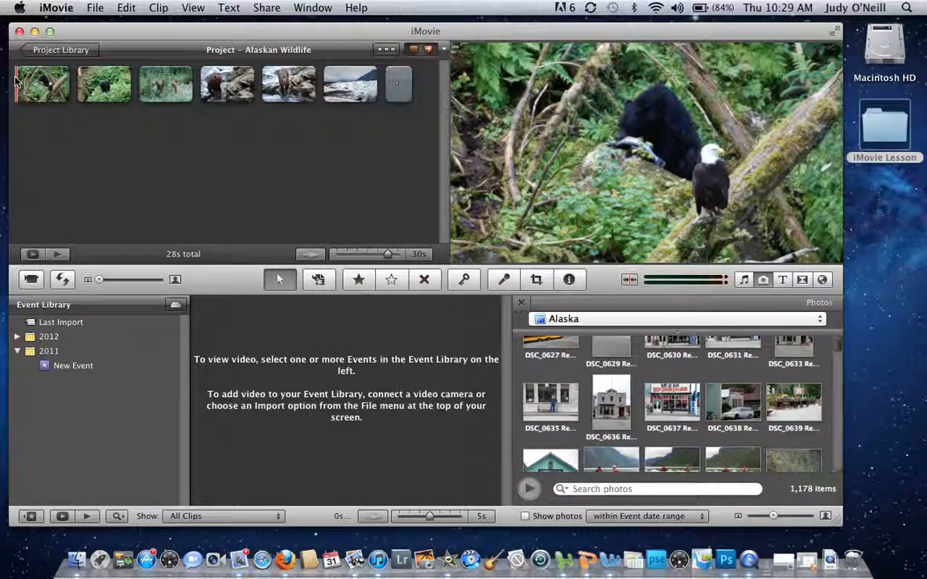
pyautogui.press('space')
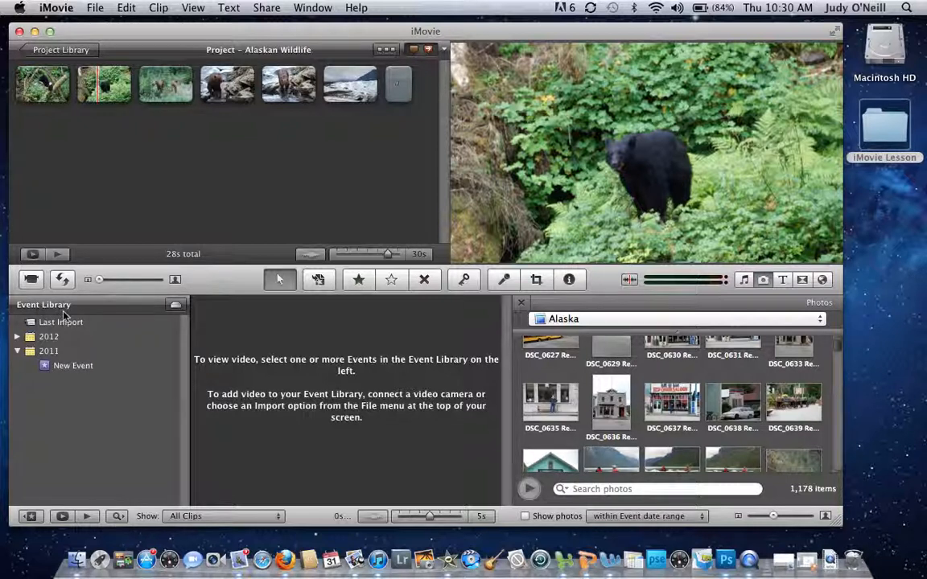
# Step: Add a new event named 'Alaskan Wildlife' under 2013 in the Event Library
pyautogui.click(96, 9)
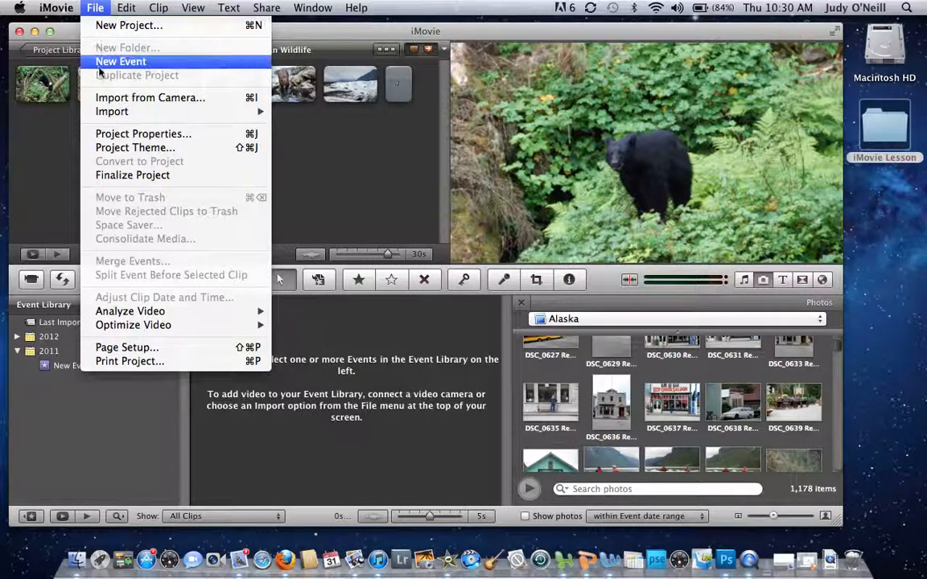
pyautogui.click(119, 62)
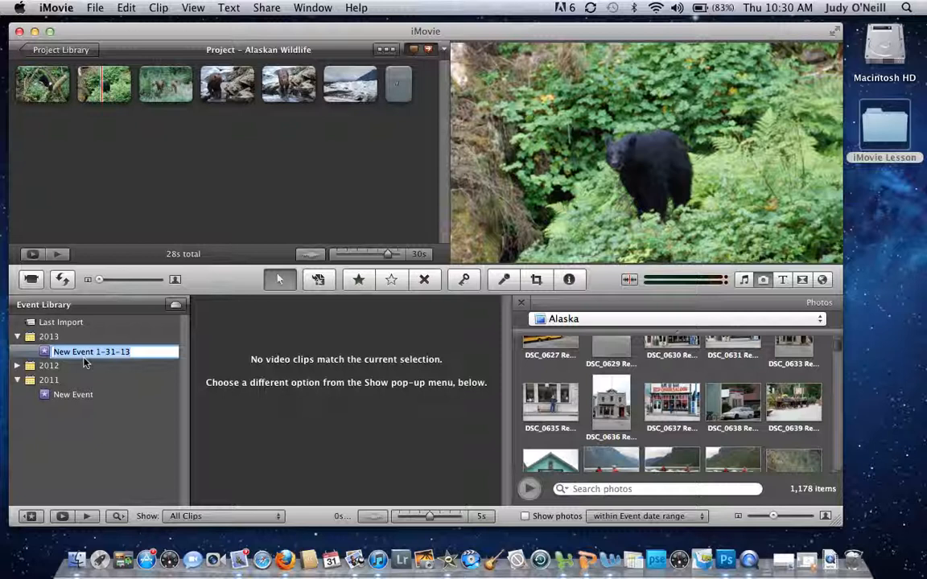
pyautogui.write('Alaskan Wildlife')
pyautogui.click(207, 356)
pyautogui.click(161, 353)
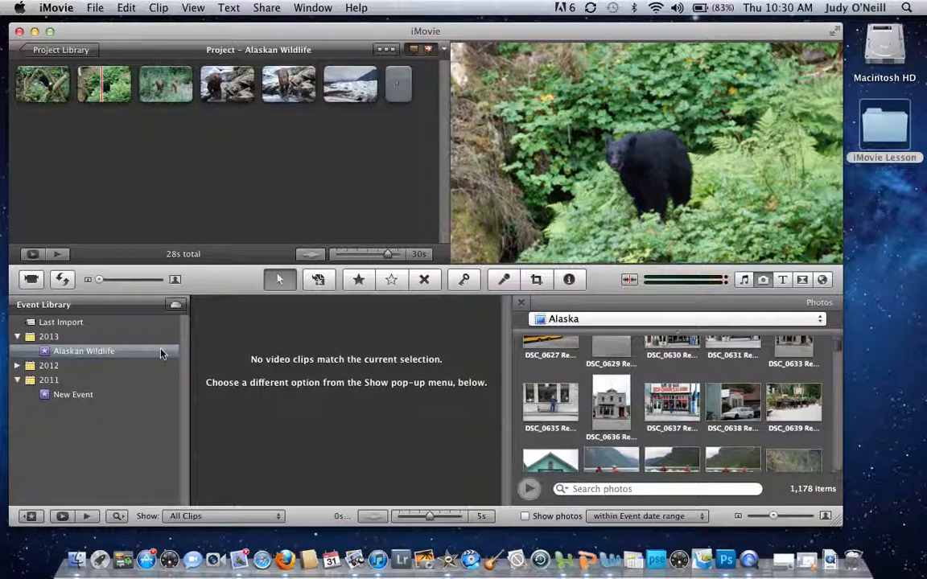
pyautogui.click(94, 358)
pyautogui.click(99, 10)
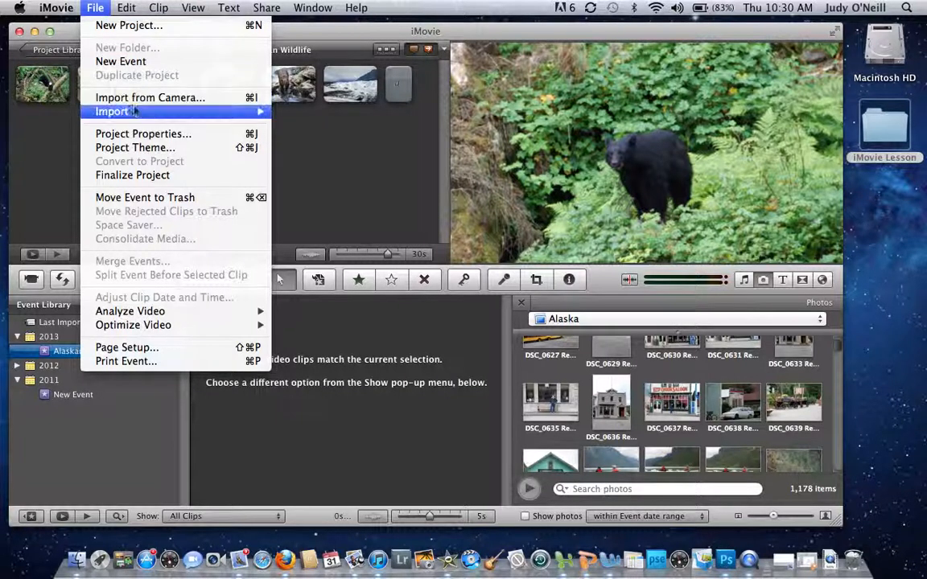
# Step: Import IMG_0097.MOV from Desktop > iMovie Lesson into the existing Alaskan Wildlife event
pyautogui.moveTo(138, 111)
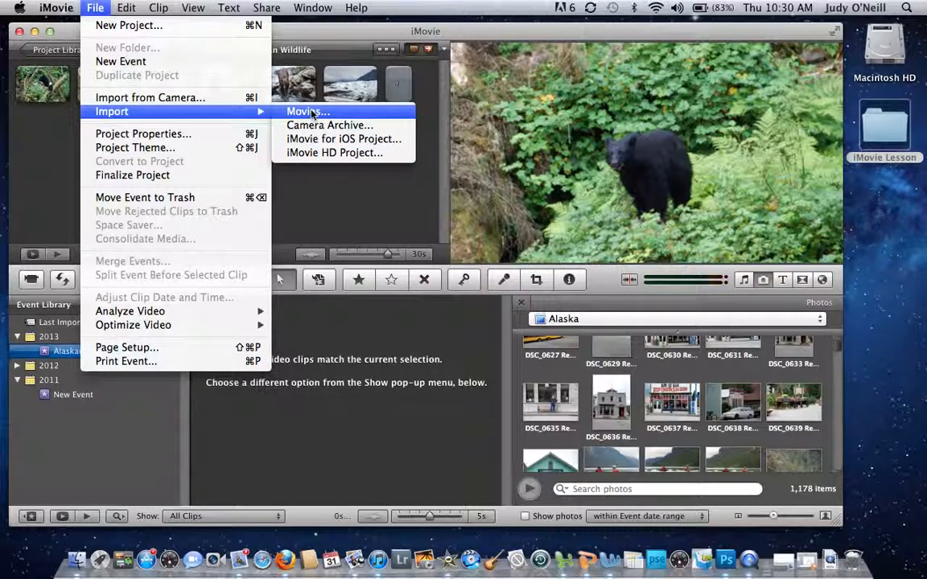
pyautogui.click(312, 113)
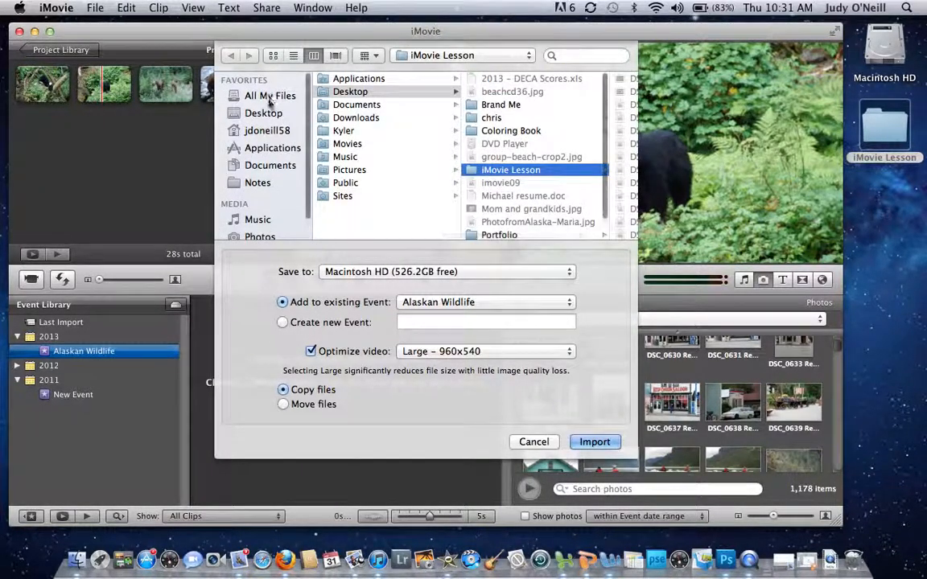
pyautogui.click(266, 114)
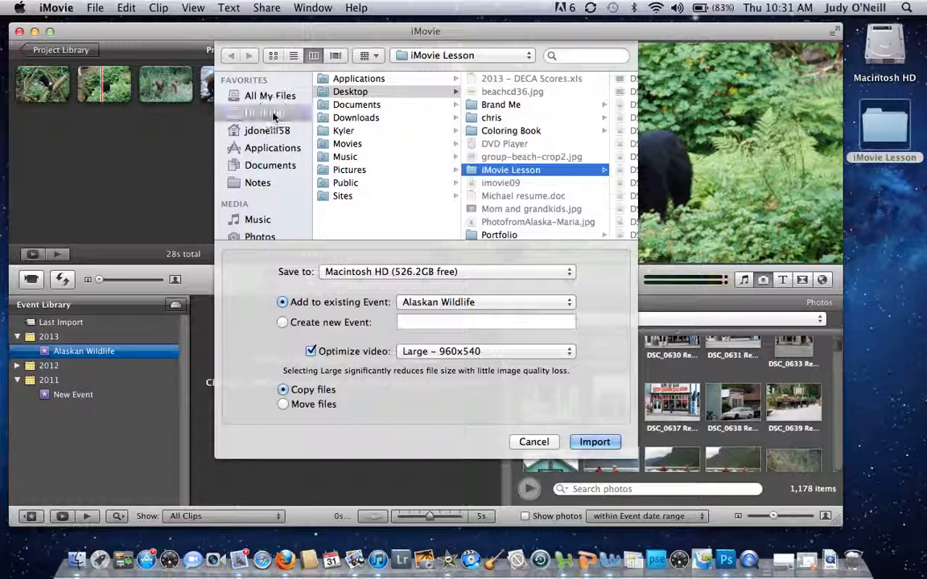
pyautogui.click(366, 173)
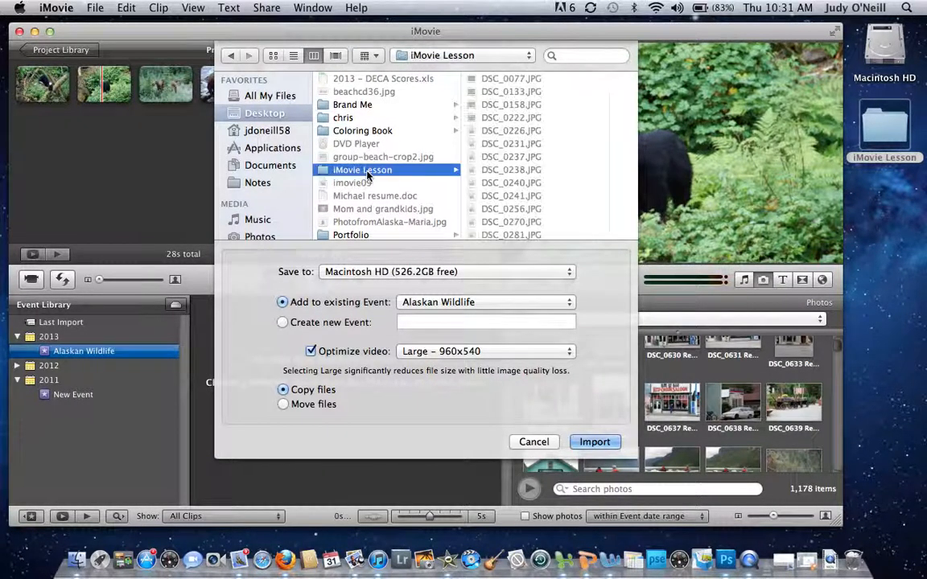
pyautogui.scroll(-2, 514, 202)
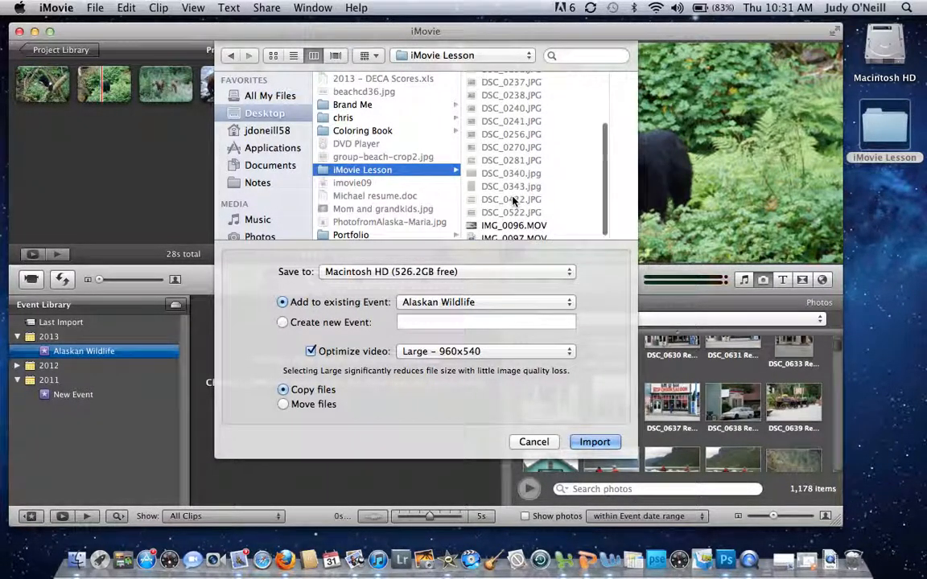
pyautogui.click(534, 235)
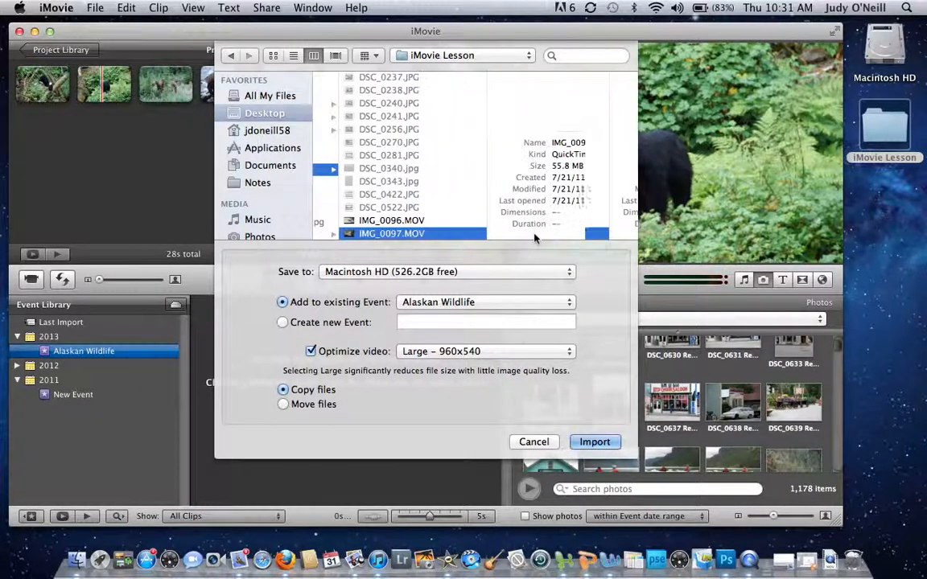
pyautogui.click(596, 442)
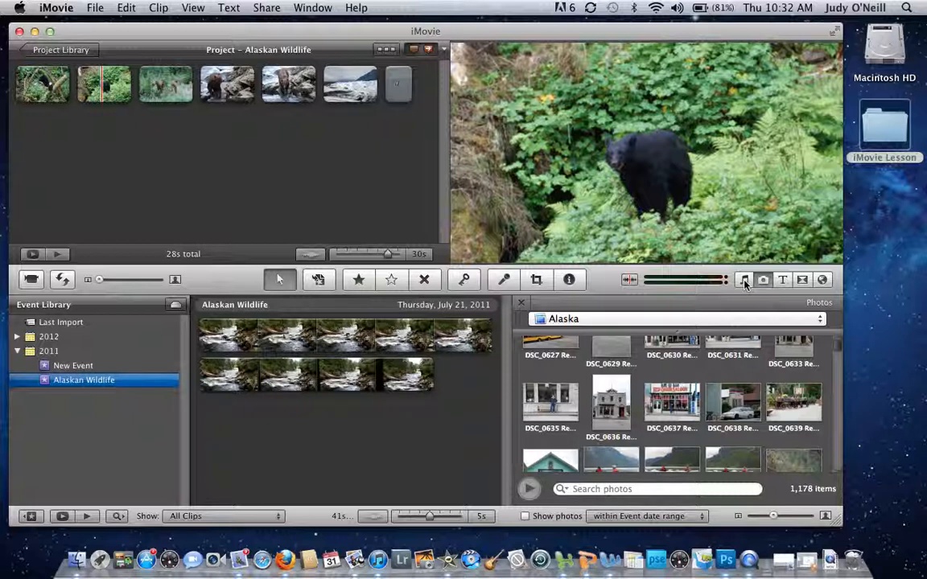
# Step: Check the music sources in the Music and Sound Effects browser, then switch to Titles
pyautogui.click(745, 280)
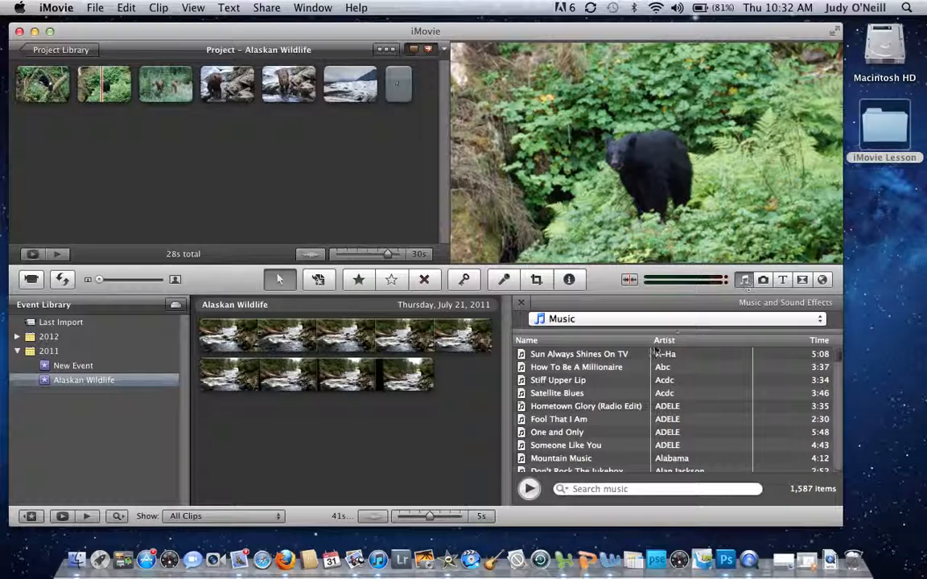
pyautogui.click(822, 322)
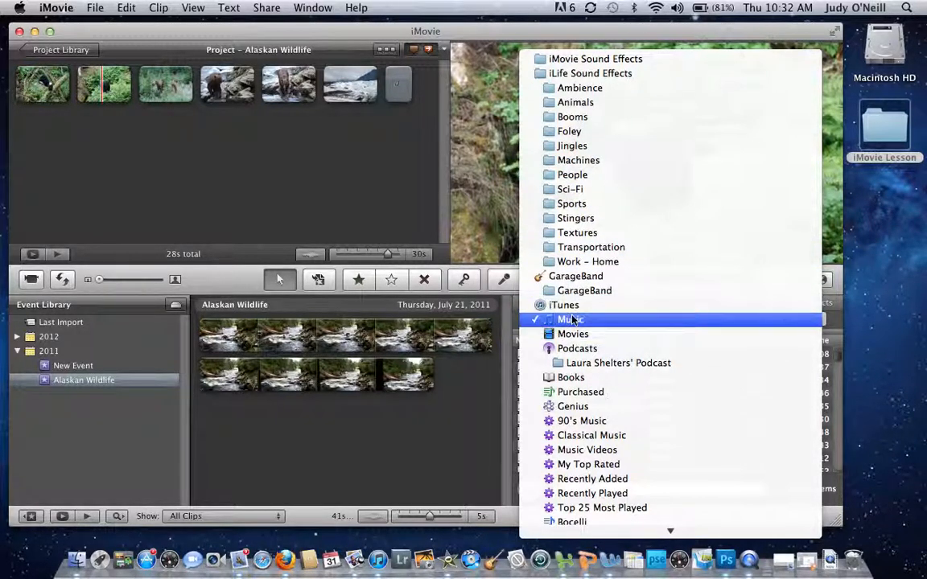
pyautogui.click(902, 316)
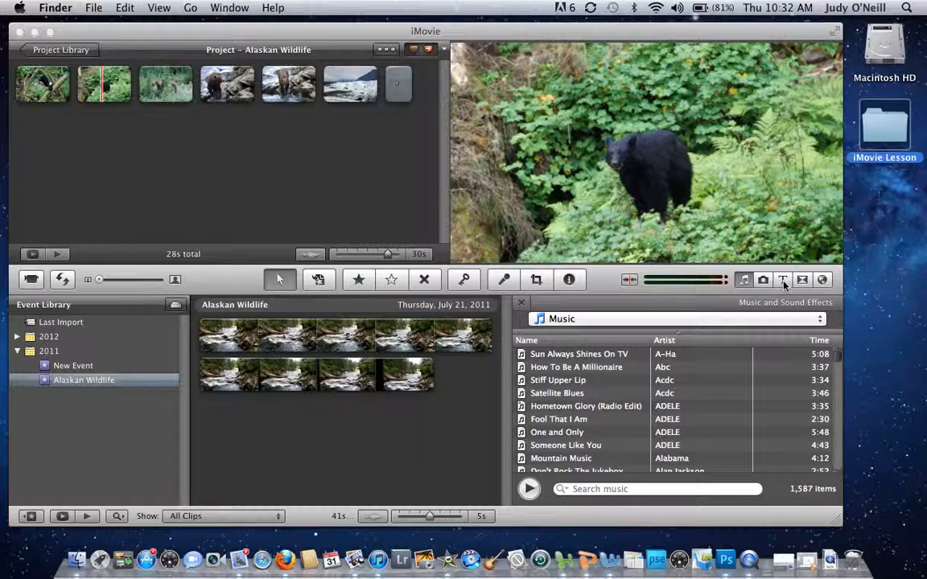
pyautogui.click(782, 281)
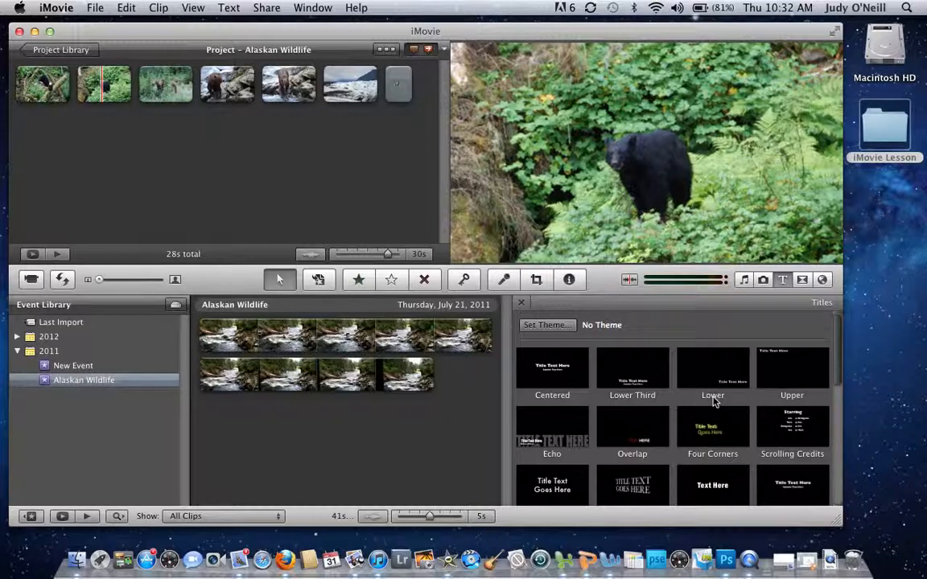
# Step: Scroll through the Transitions browser, then switch to Maps, Backgrounds and Animatics
pyautogui.click(802, 280)
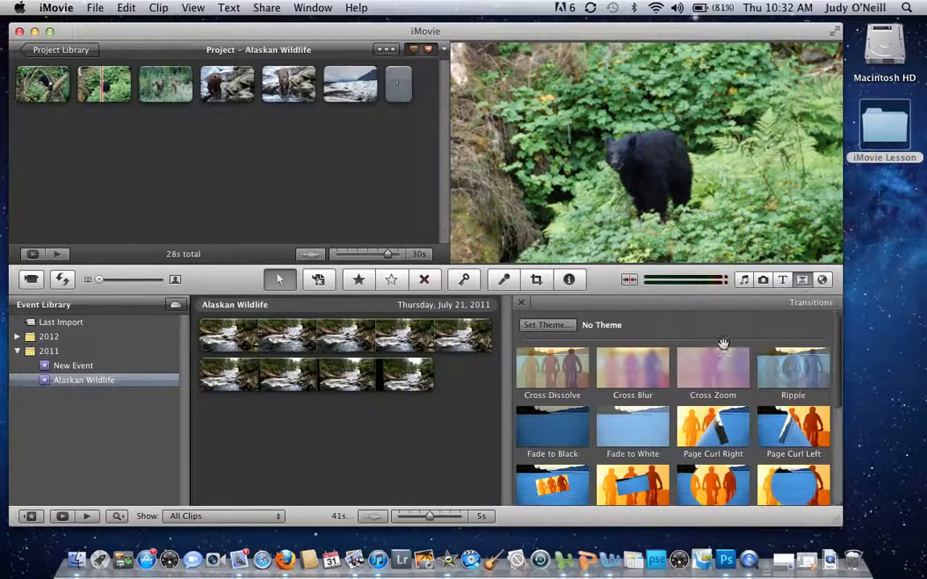
pyautogui.scroll(-3, 698, 415)
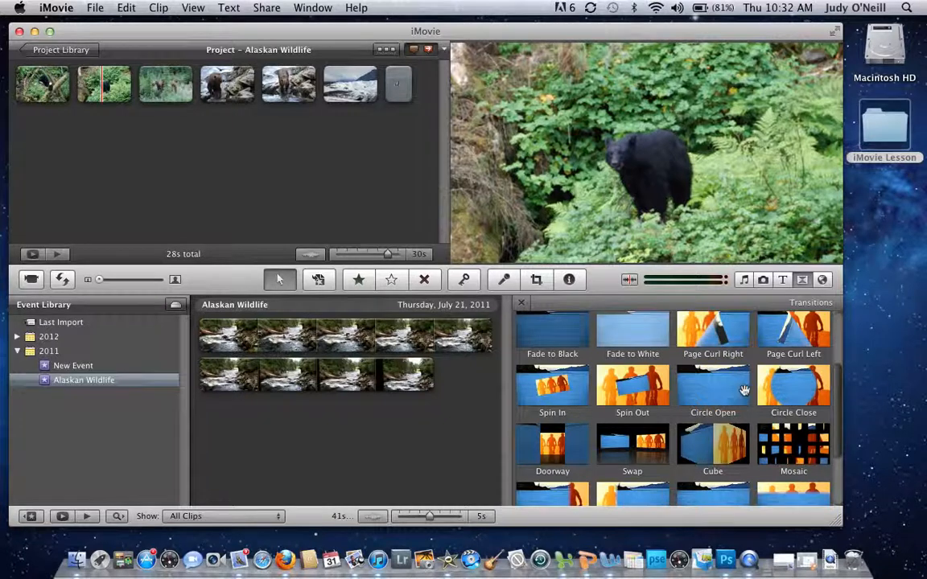
pyautogui.click(823, 280)
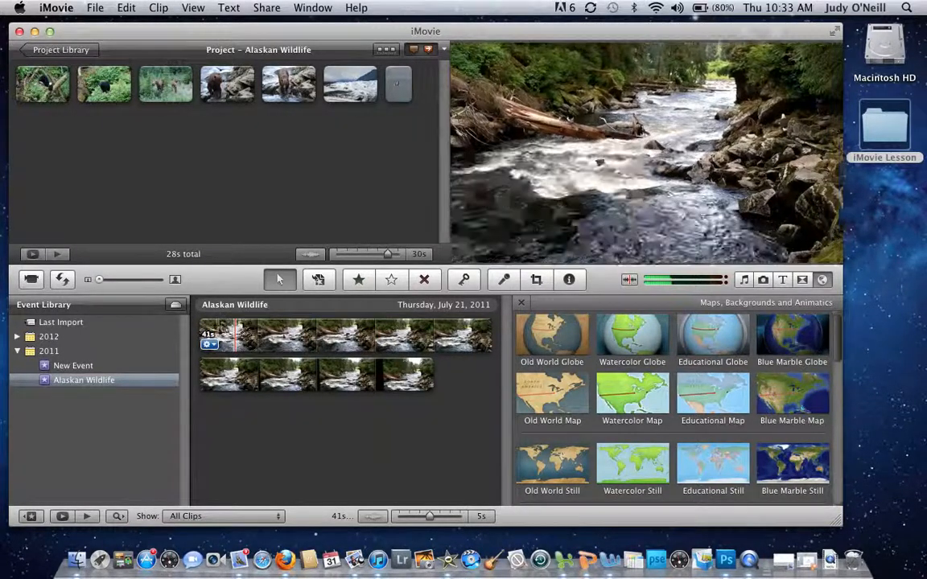
# Step: Set the river event clip's Audio Adjustments volume to 0%
pyautogui.click(211, 345)
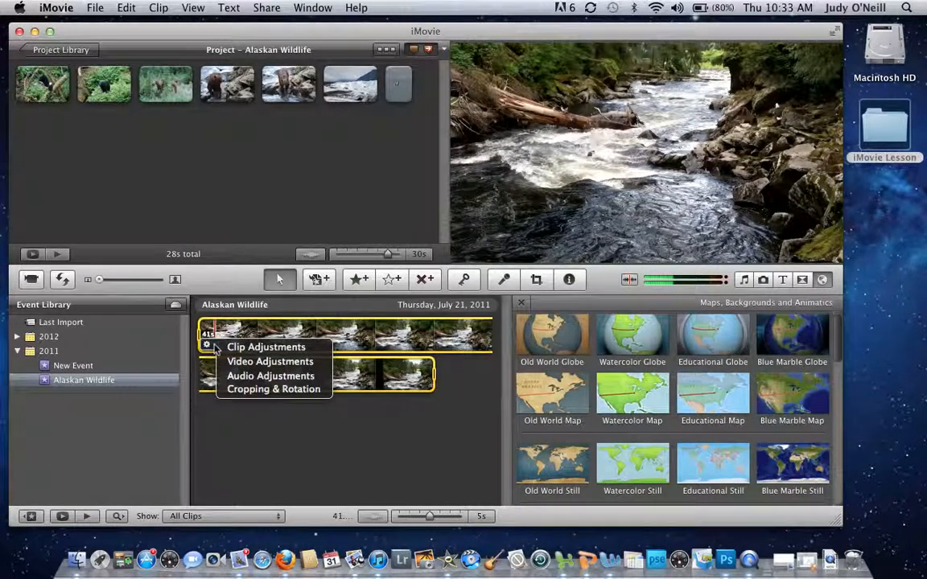
pyautogui.click(242, 376)
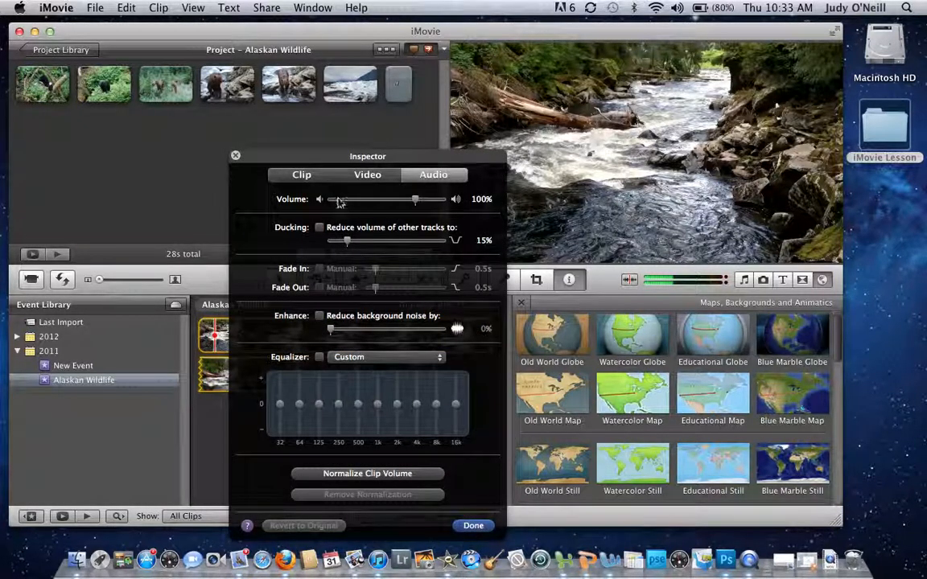
pyautogui.click(330, 201)
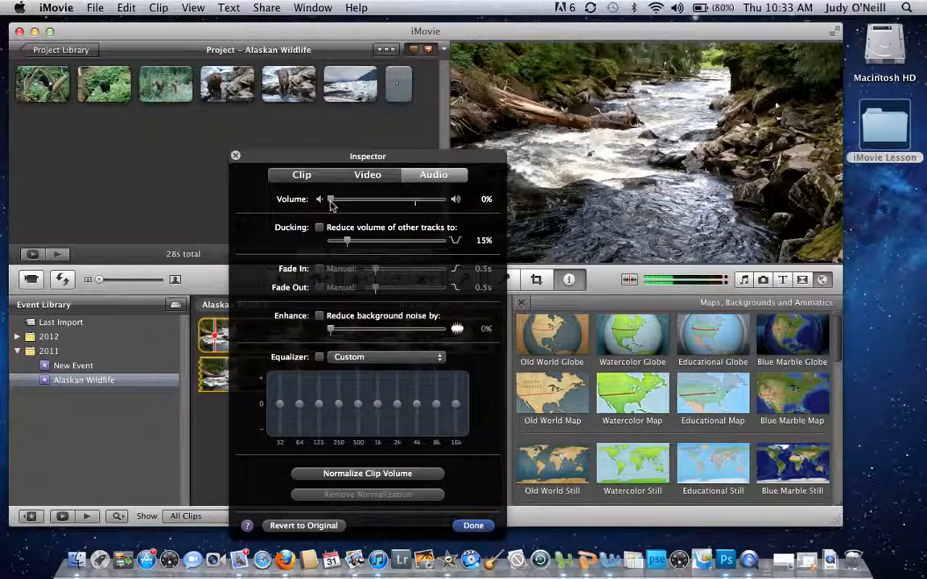
pyautogui.click(471, 525)
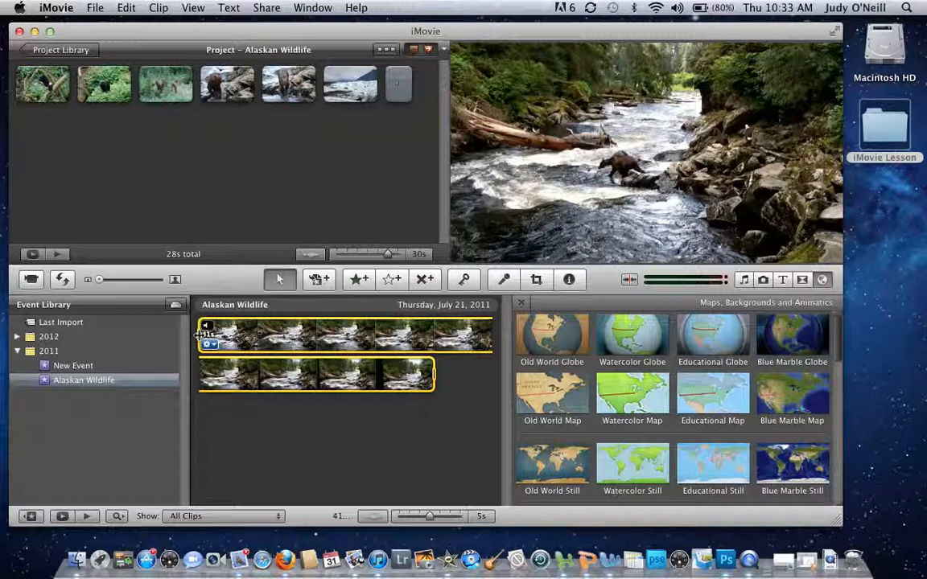
# Step: Select a 5.0-second range at the river clip's start and add it to the project, totalling 33s
pyautogui.click(201, 336)
pyautogui.moveTo(200, 335); pyautogui.dragTo(205, 335)
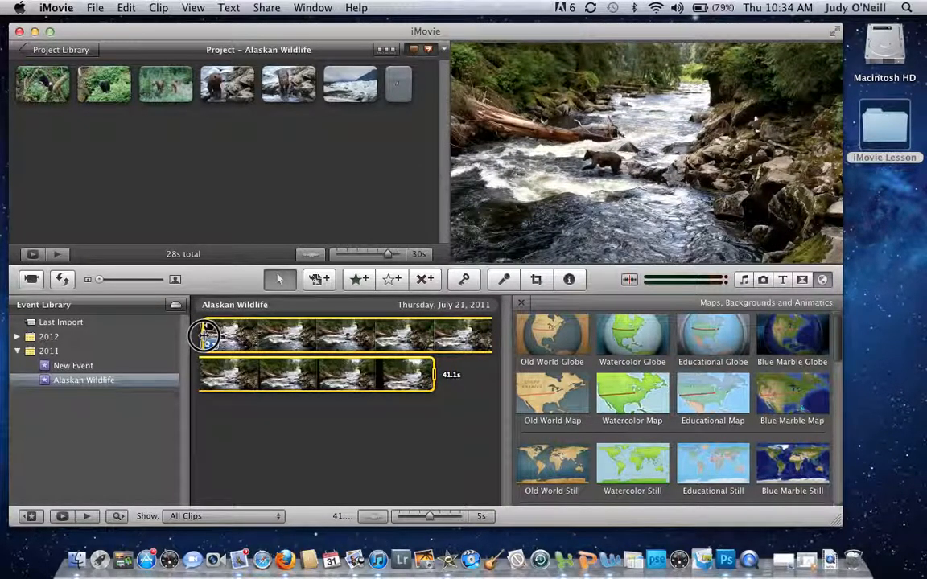
pyautogui.moveTo(206, 336); pyautogui.dragTo(206, 335)
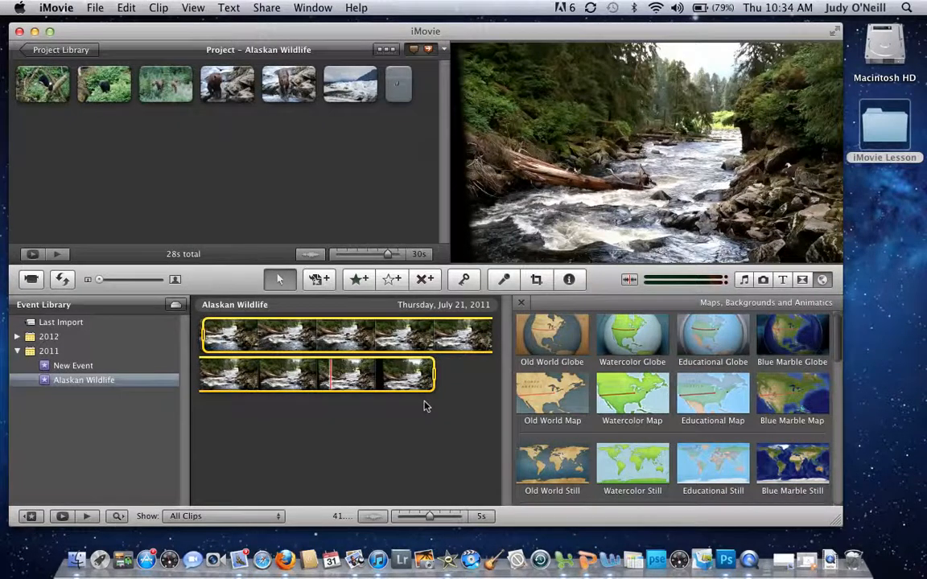
pyautogui.moveTo(435, 375); pyautogui.dragTo(231, 344)
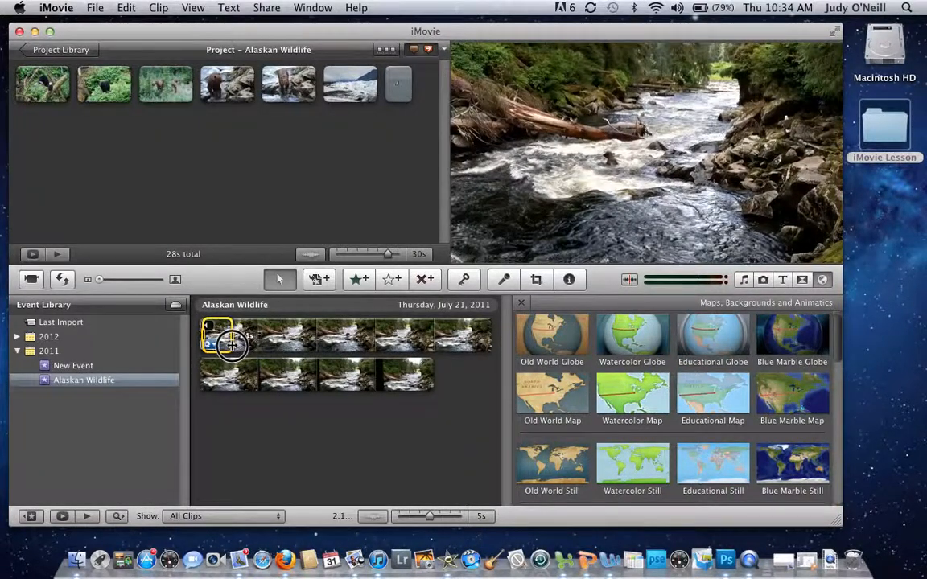
pyautogui.moveTo(234, 345); pyautogui.dragTo(266, 345)
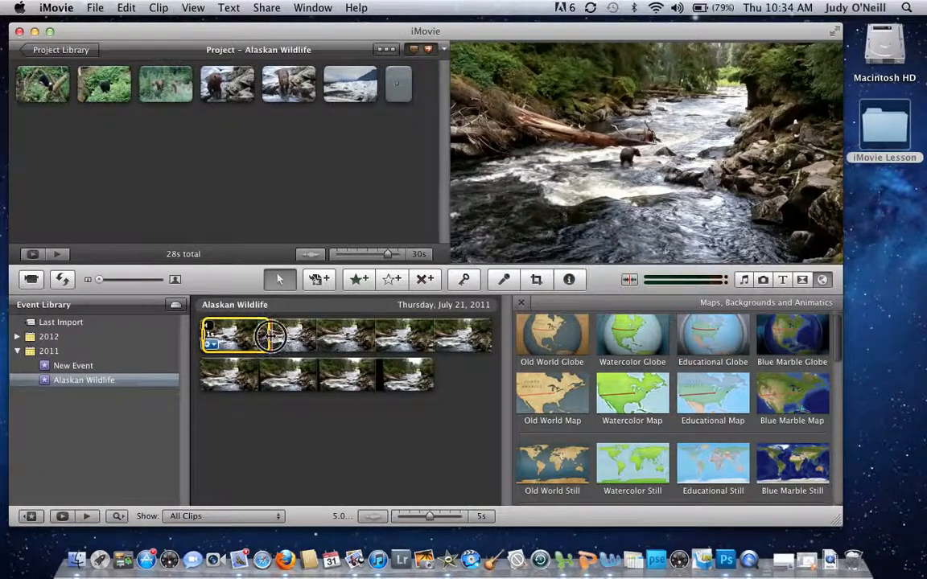
pyautogui.moveTo(270, 336); pyautogui.dragTo(267, 335)
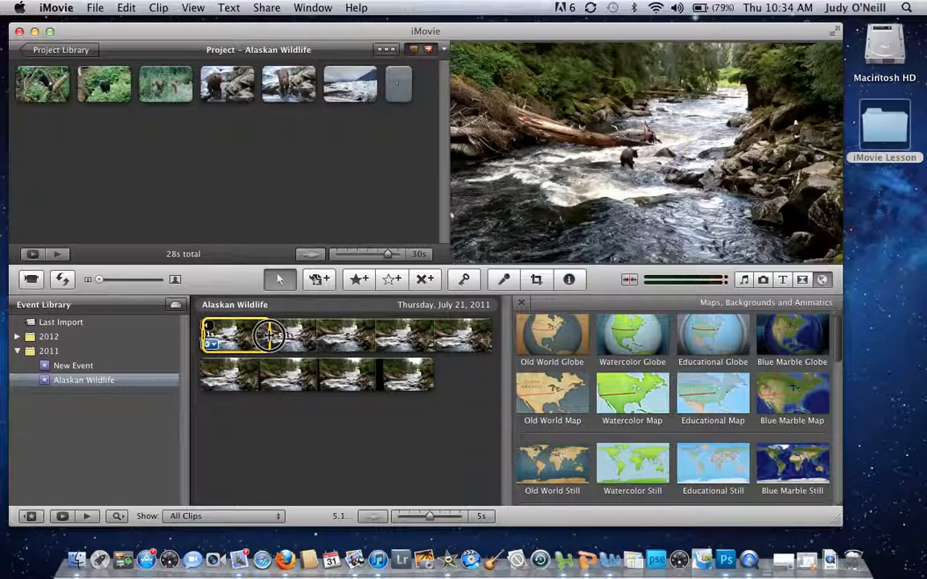
pyautogui.moveTo(270, 335); pyautogui.dragTo(267, 335)
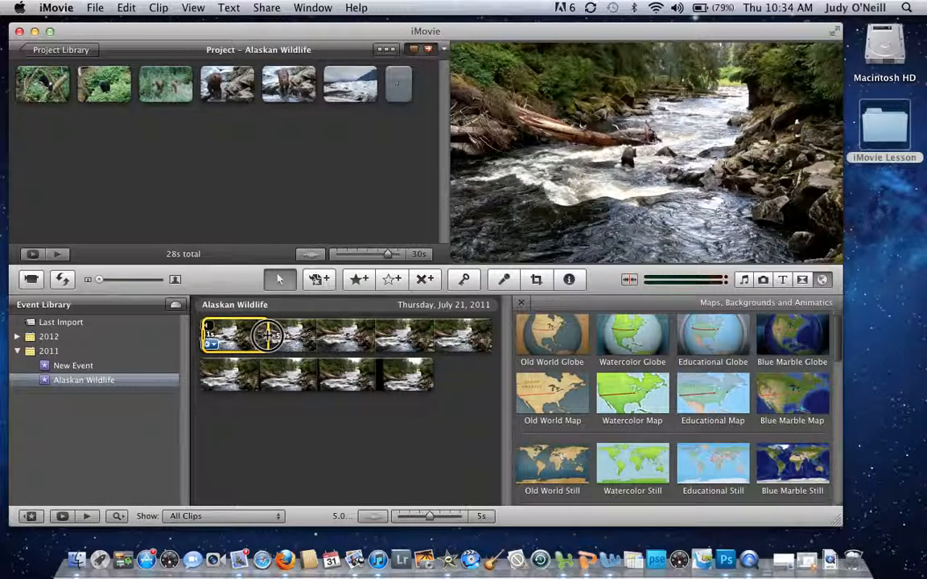
pyautogui.moveTo(268, 335); pyautogui.dragTo(267, 336)
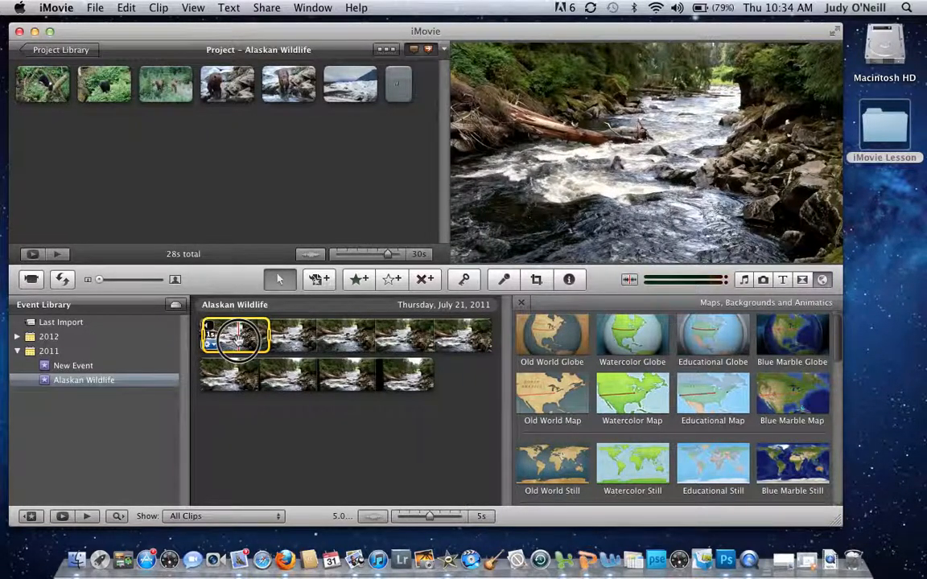
pyautogui.moveTo(235, 335)
pyautogui.mouseDown()
pyautogui.moveTo(232, 196)
pyautogui.moveTo(252, 108)
pyautogui.moveTo(260, 90)
pyautogui.moveTo(321, 83)
pyautogui.mouseUp()
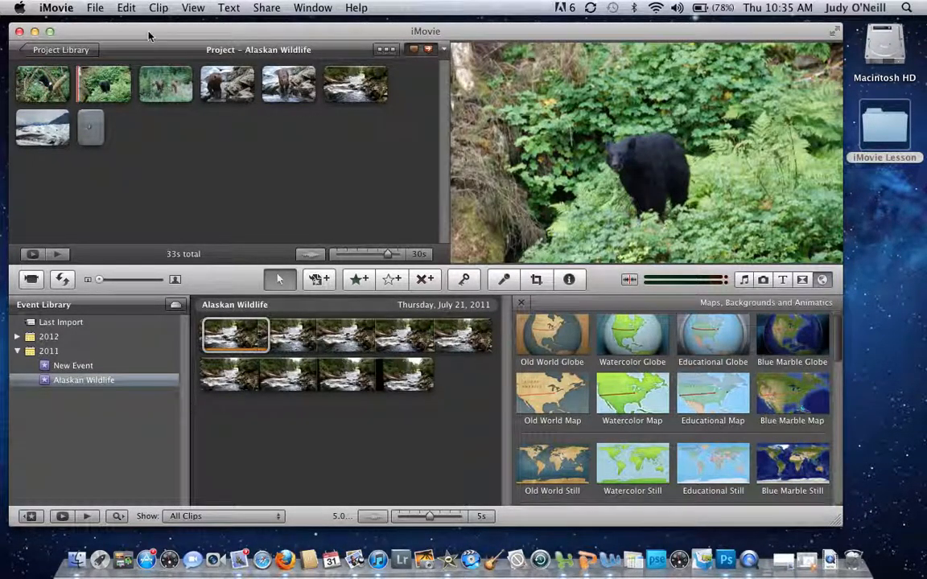
pyautogui.moveTo(88, 88)
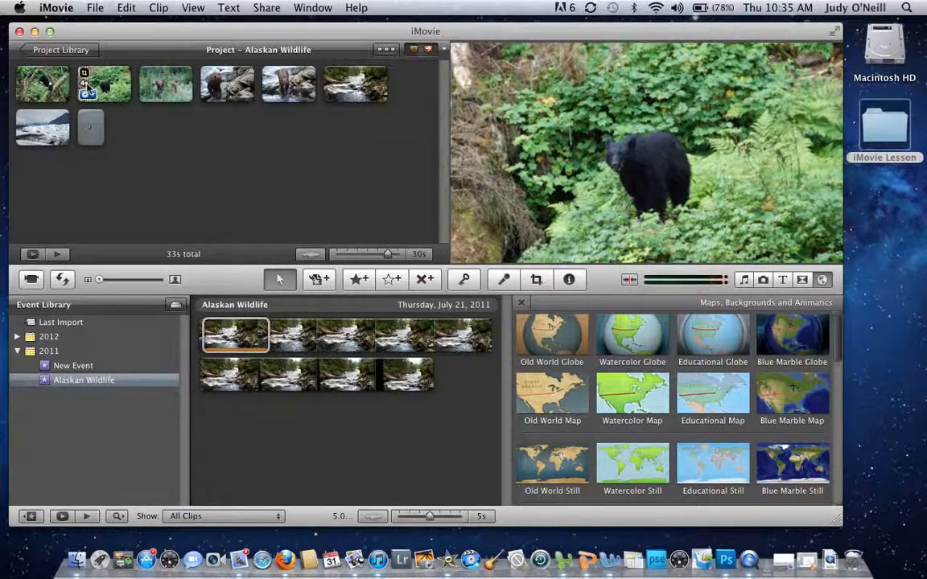
# Step: Give the black bear clip a Ken Burns move whose smaller end frame zooms in on the bear
pyautogui.click(103, 86)
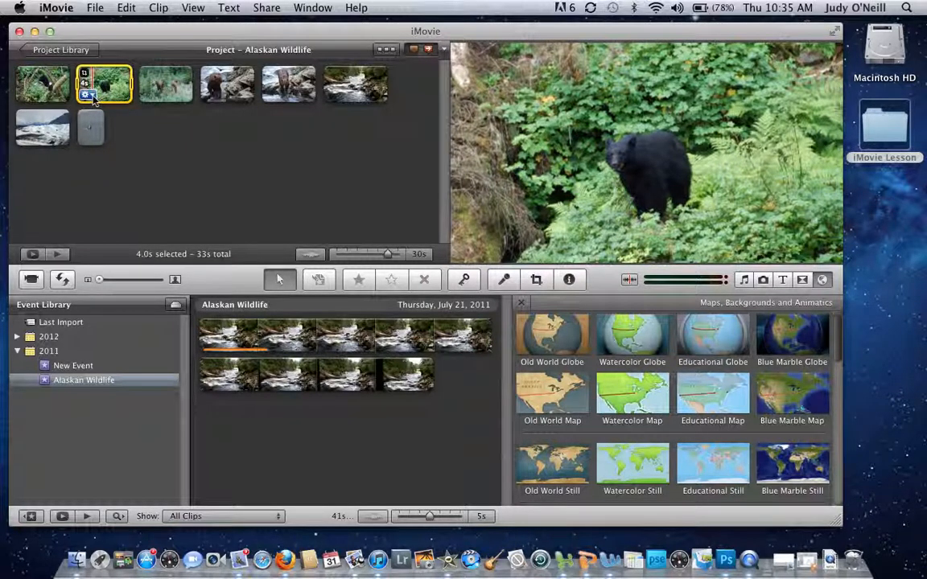
pyautogui.click(87, 95)
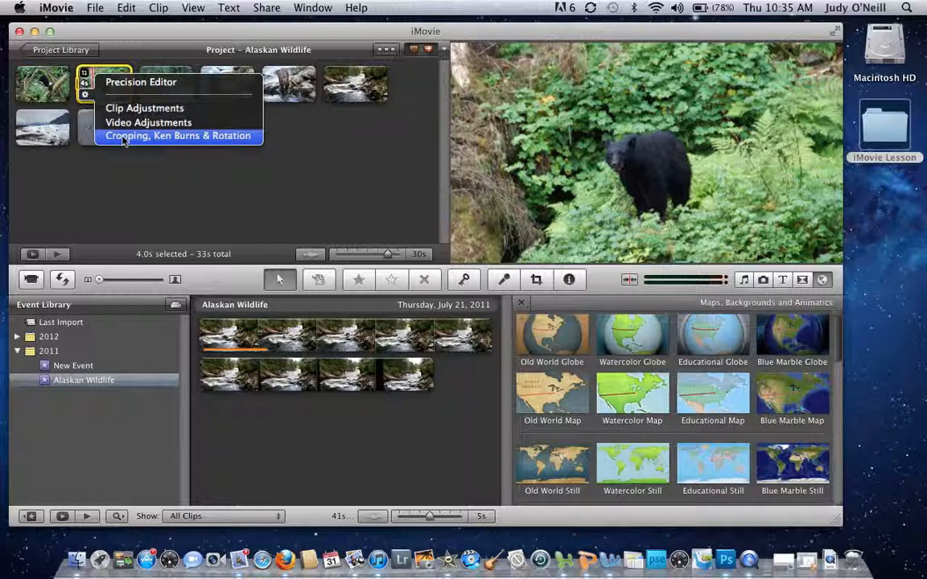
pyautogui.click(123, 137)
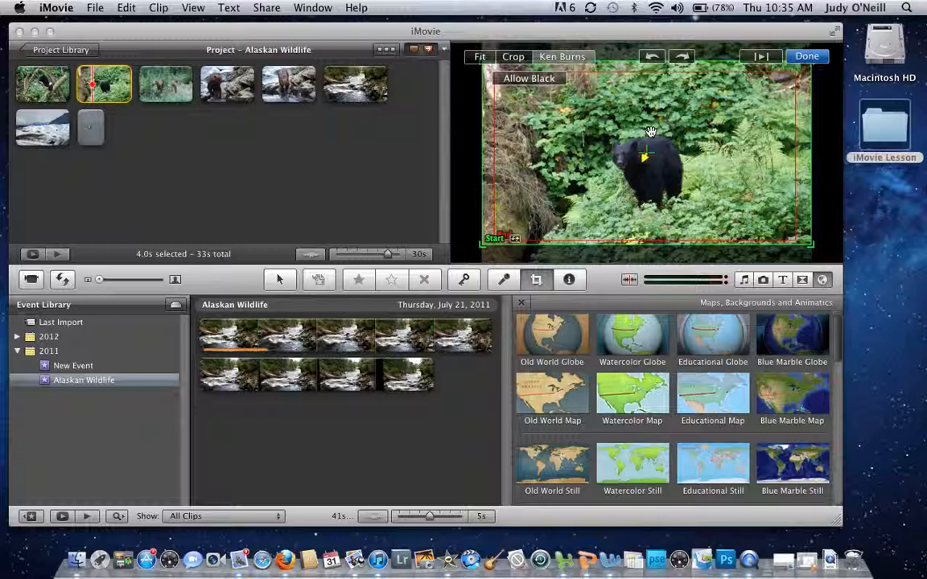
pyautogui.moveTo(622, 105); pyautogui.dragTo(606, 122)
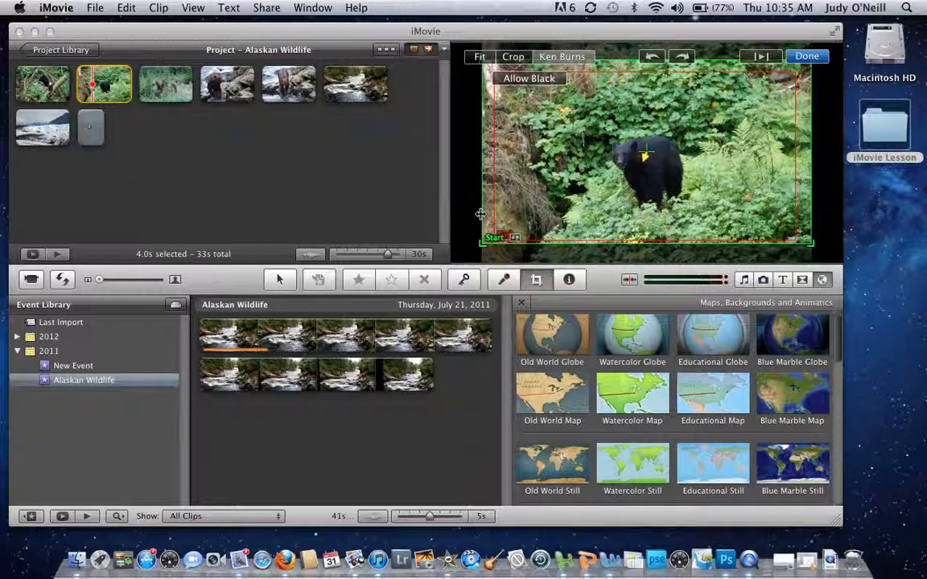
pyautogui.click(496, 239)
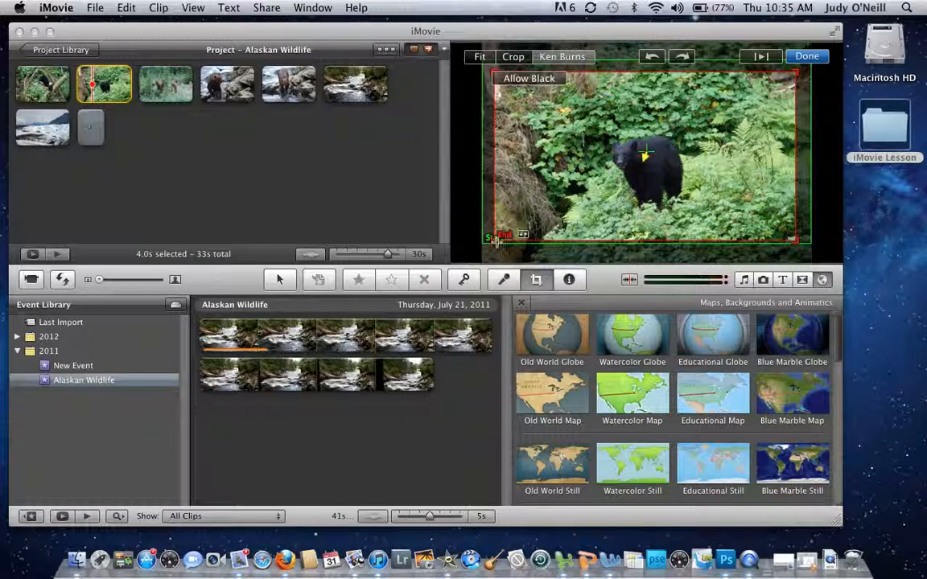
pyautogui.moveTo(497, 239); pyautogui.dragTo(582, 193)
pyautogui.moveTo(614, 101); pyautogui.dragTo(586, 153)
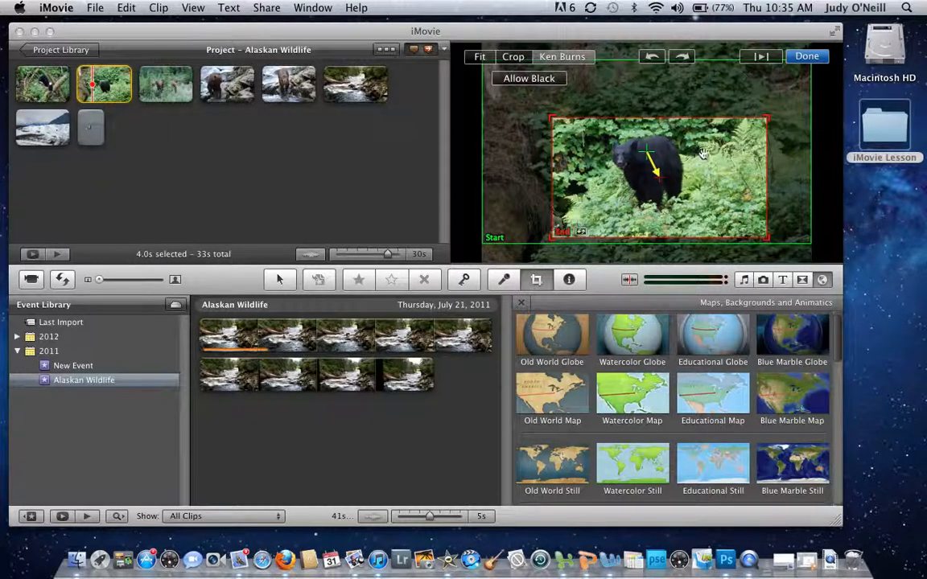
pyautogui.click(807, 57)
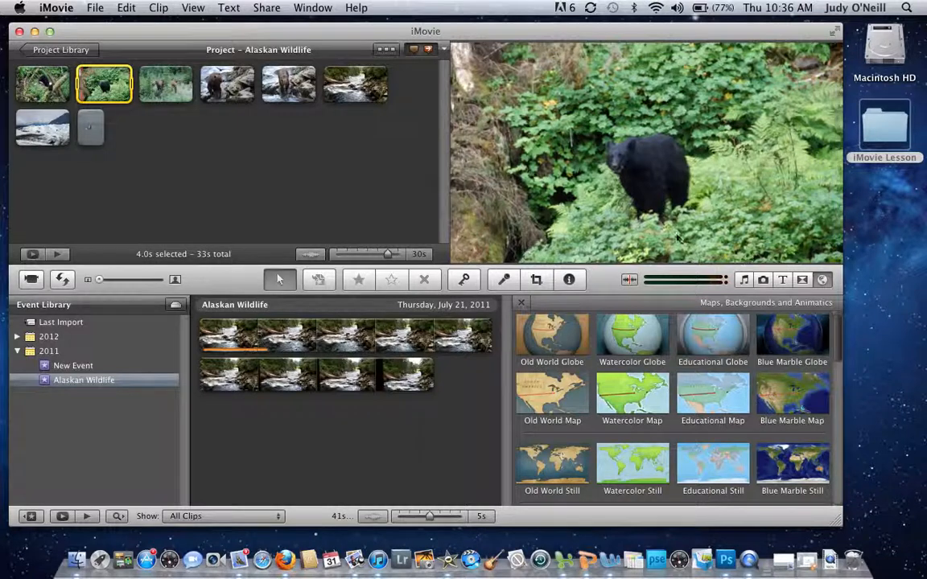
# Step: Place a Centered title at the project's start with a Silk-Orange background
pyautogui.click(783, 279)
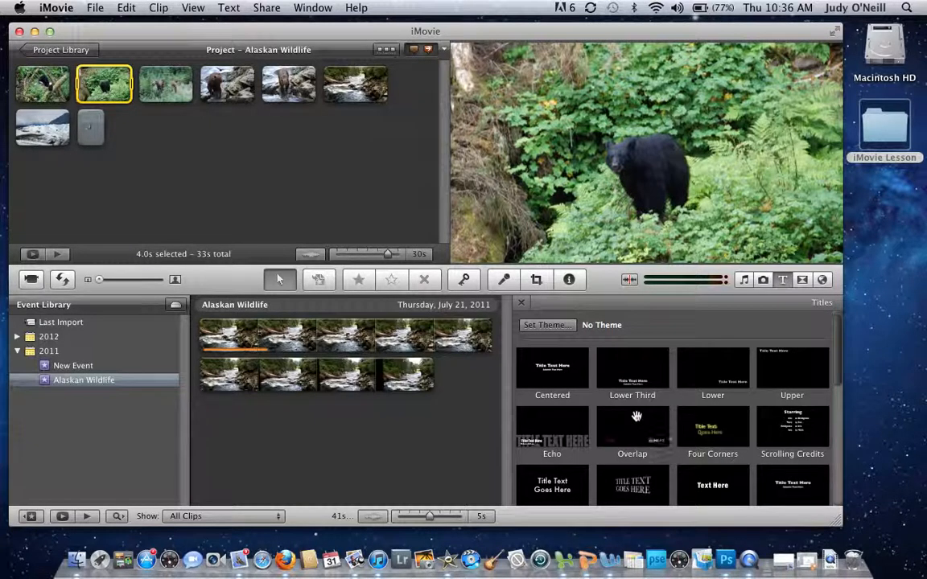
pyautogui.scroll(-3, 636, 418)
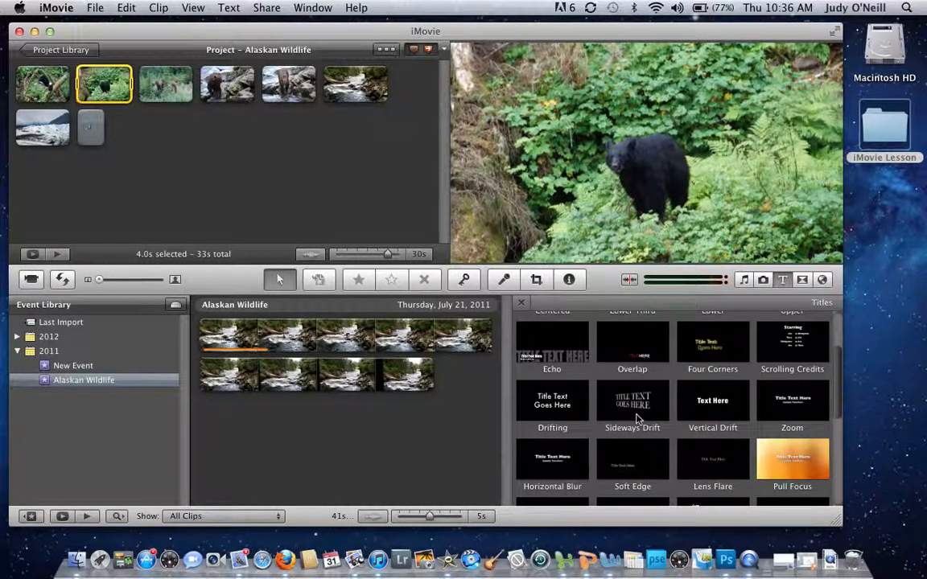
pyautogui.scroll(3, 636, 419)
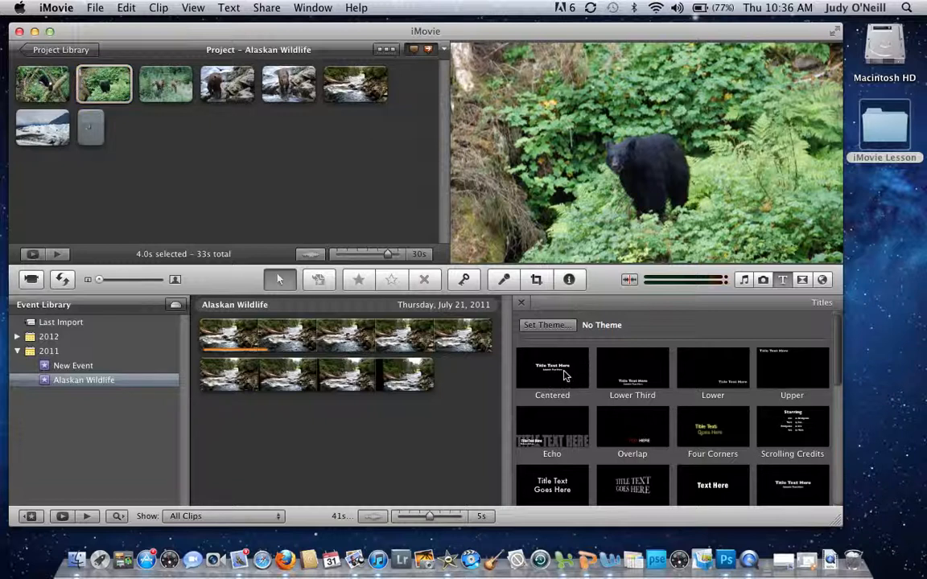
pyautogui.moveTo(563, 374); pyautogui.dragTo(17, 82)
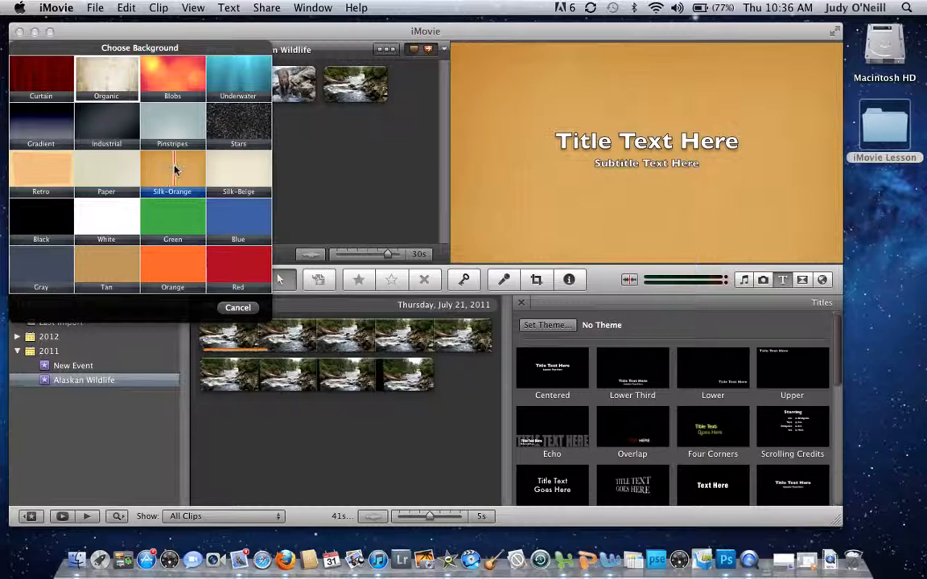
pyautogui.click(175, 169)
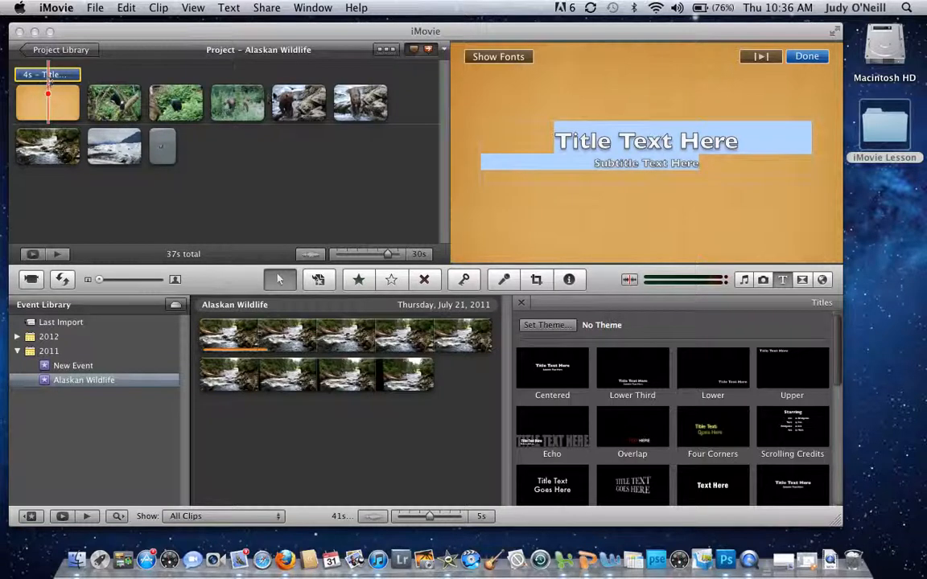
# Step: Title the opener 'Alaskan Wildlife' and put the author's name as the subtitle on its own line
pyautogui.click(652, 141)
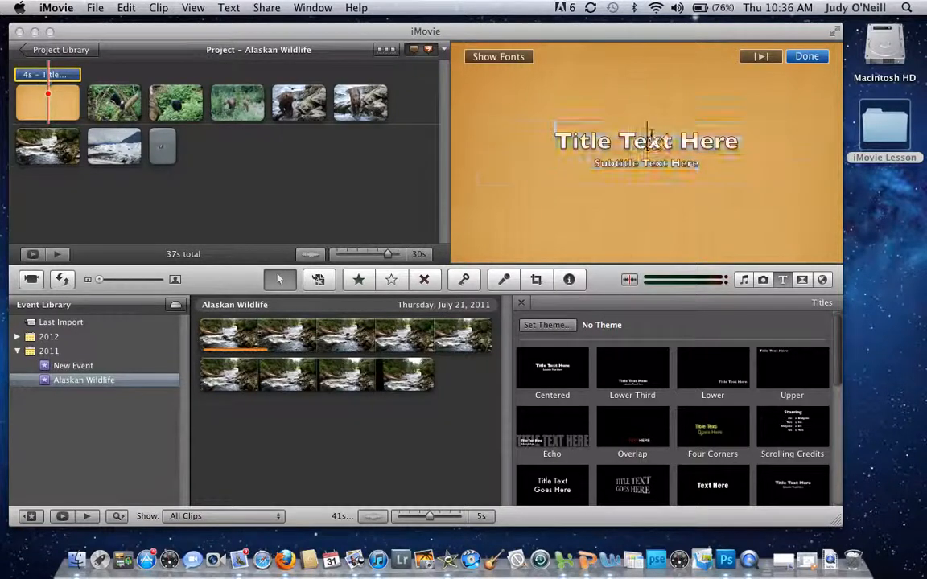
pyautogui.moveTo(573, 140); pyautogui.dragTo(777, 148)
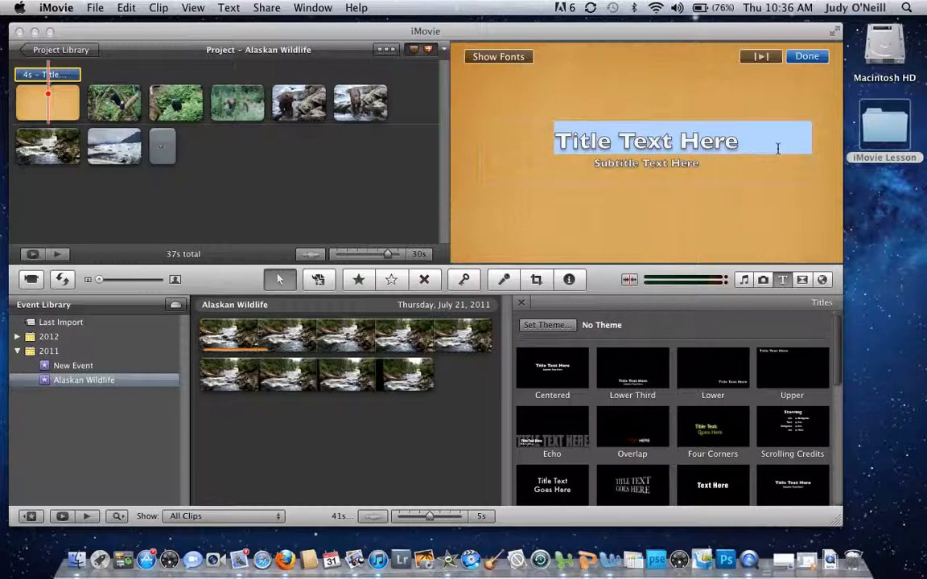
pyautogui.write('Alas')
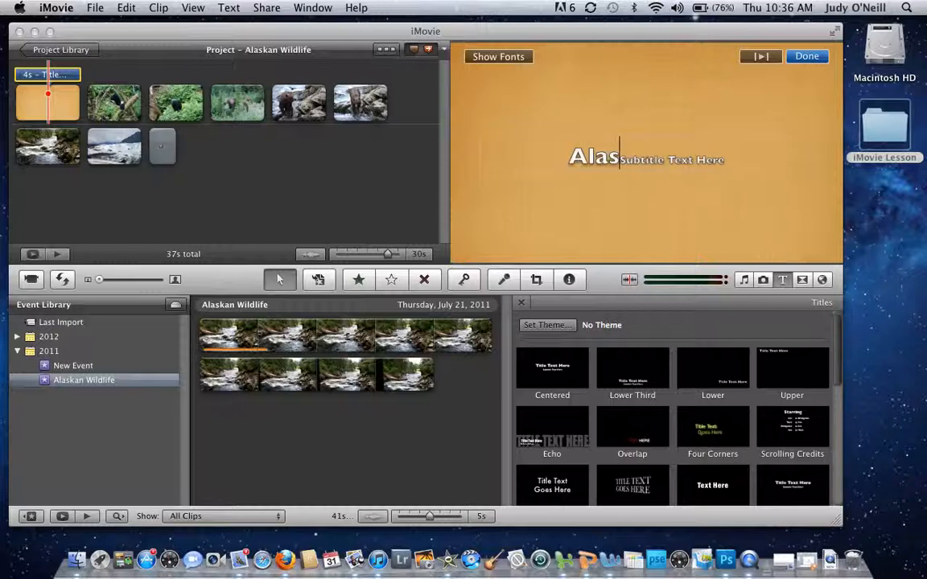
pyautogui.write('kan Wil')
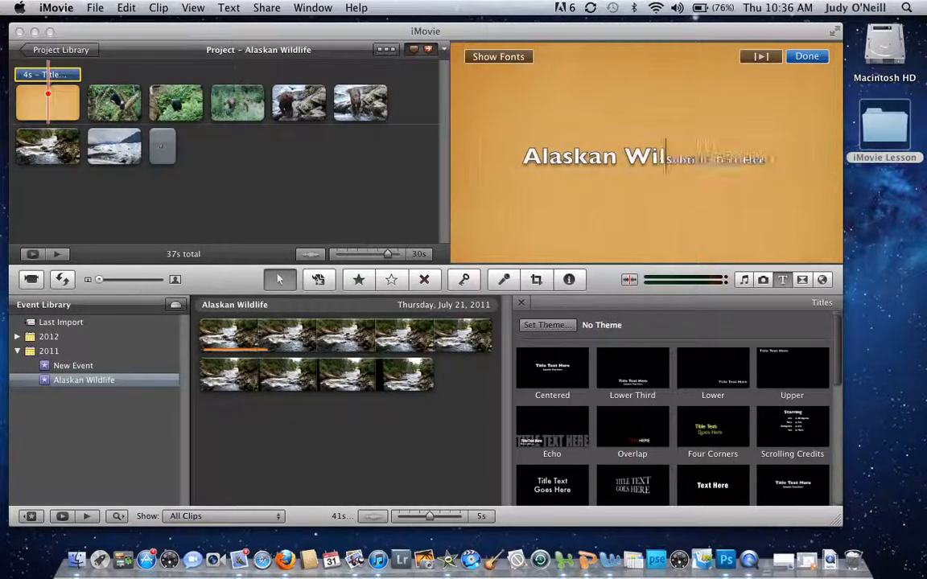
pyautogui.write('dlife')
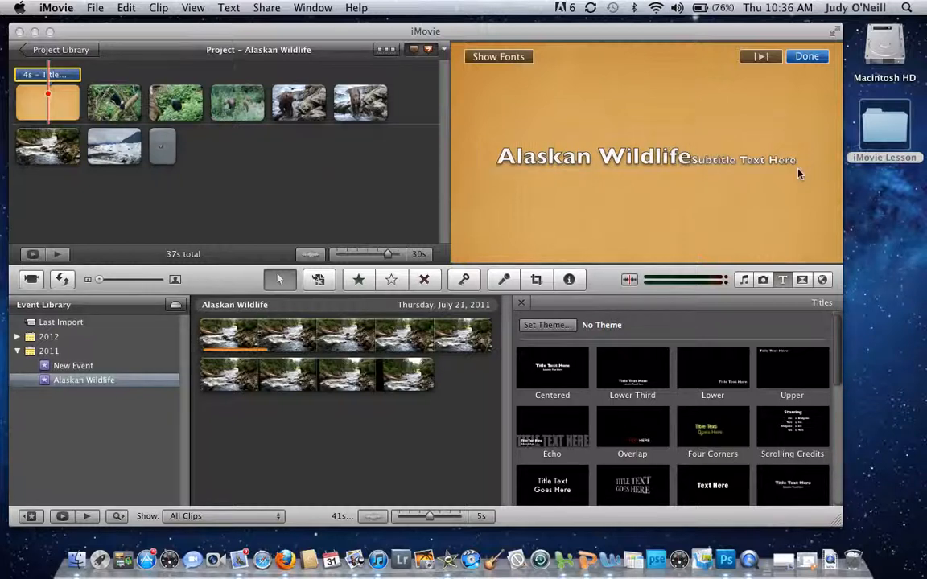
pyautogui.press('Return')
pyautogui.moveTo(596, 174); pyautogui.dragTo(704, 182)
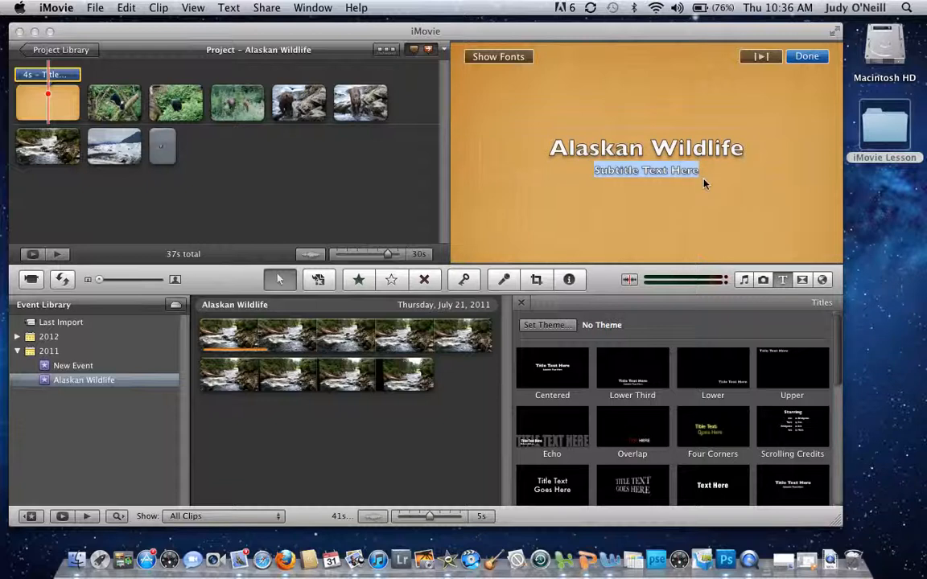
pyautogui.write('John Doe')
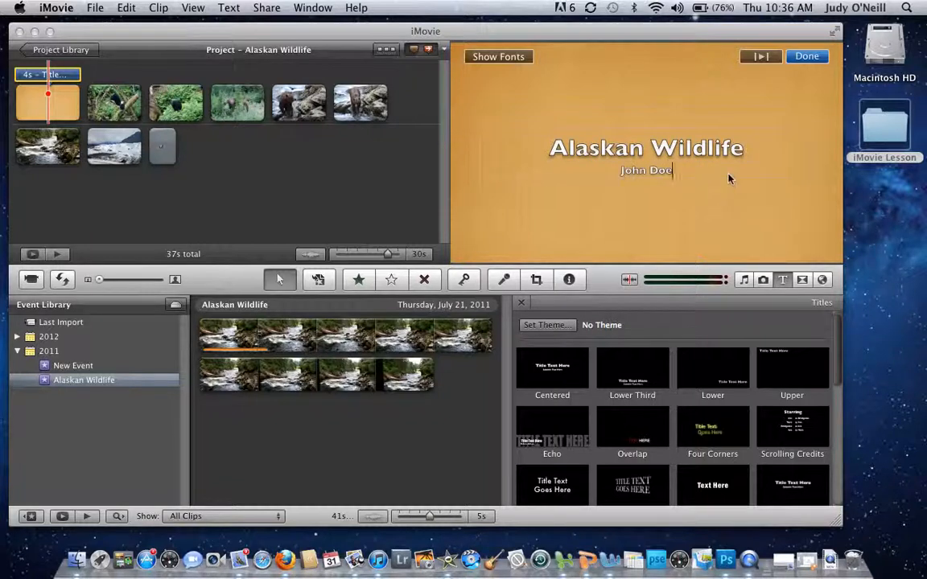
pyautogui.click(432, 202)
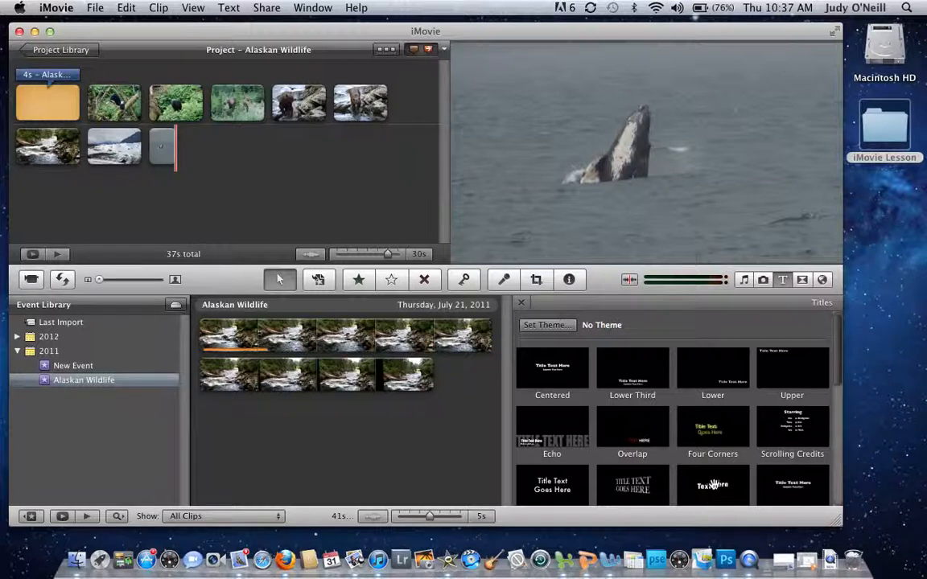
# Step: Add a Silk-Orange title after the last clip that reads 'The End'
pyautogui.moveTo(712, 485); pyautogui.dragTo(205, 142)
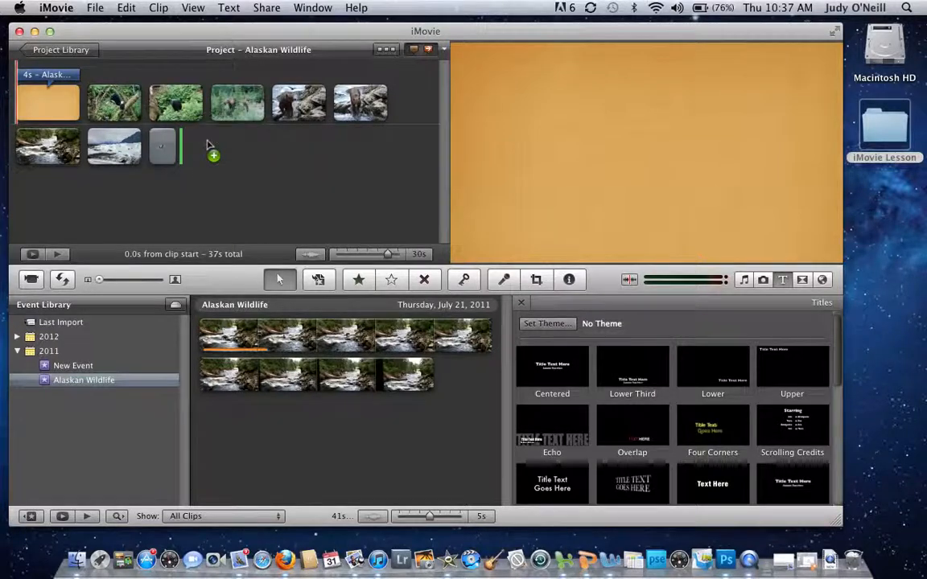
pyautogui.click(207, 159)
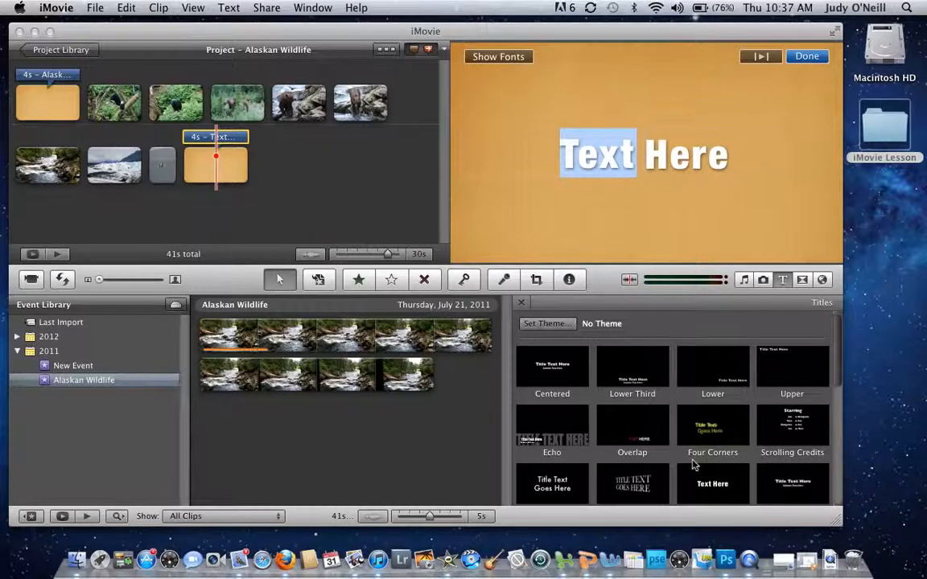
pyautogui.click(597, 153)
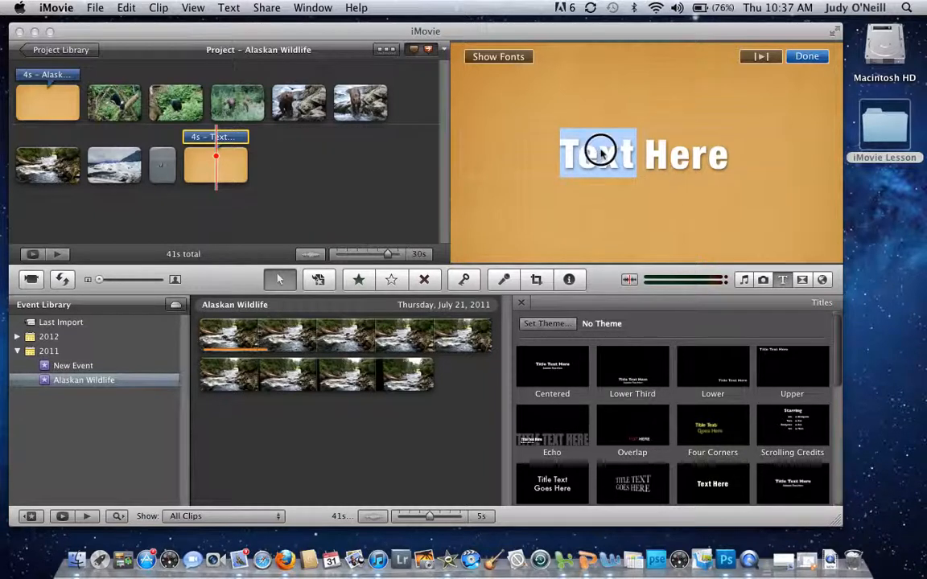
pyautogui.doubleClick(562, 150)
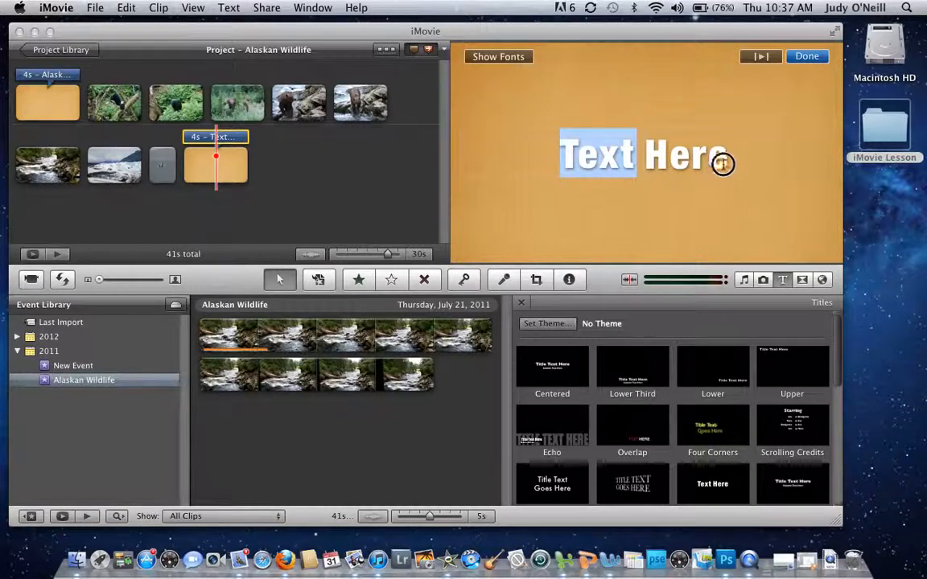
pyautogui.write('The En')
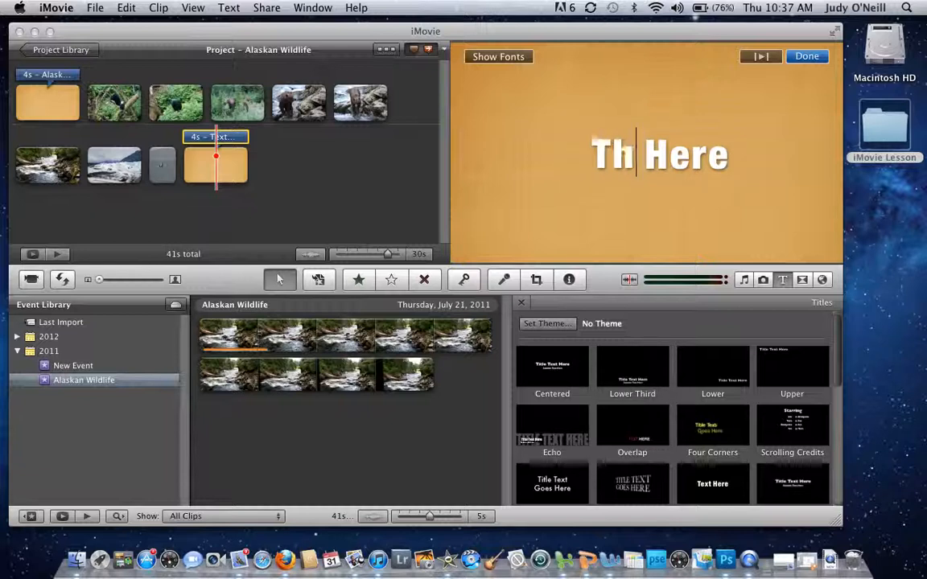
pyautogui.write('d')
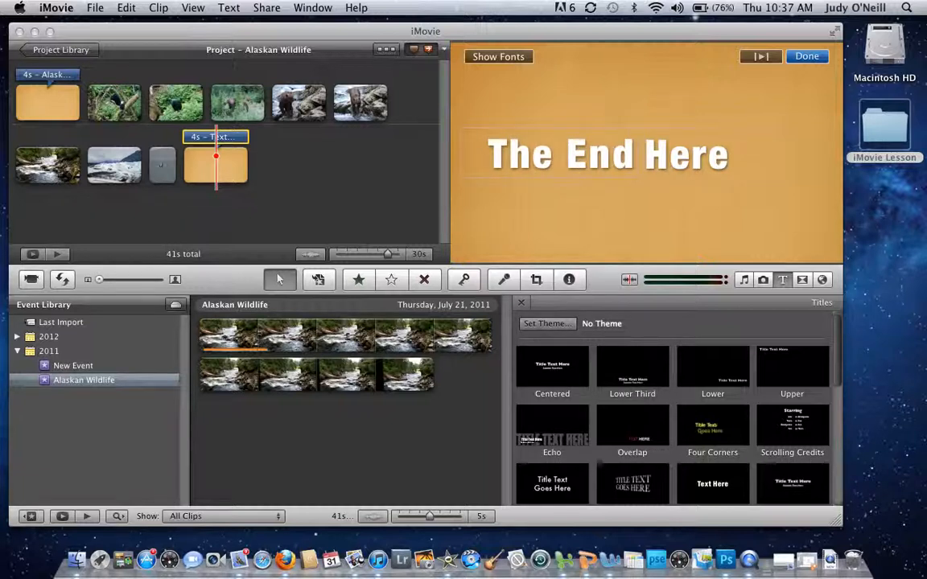
pyautogui.doubleClick(739, 168)
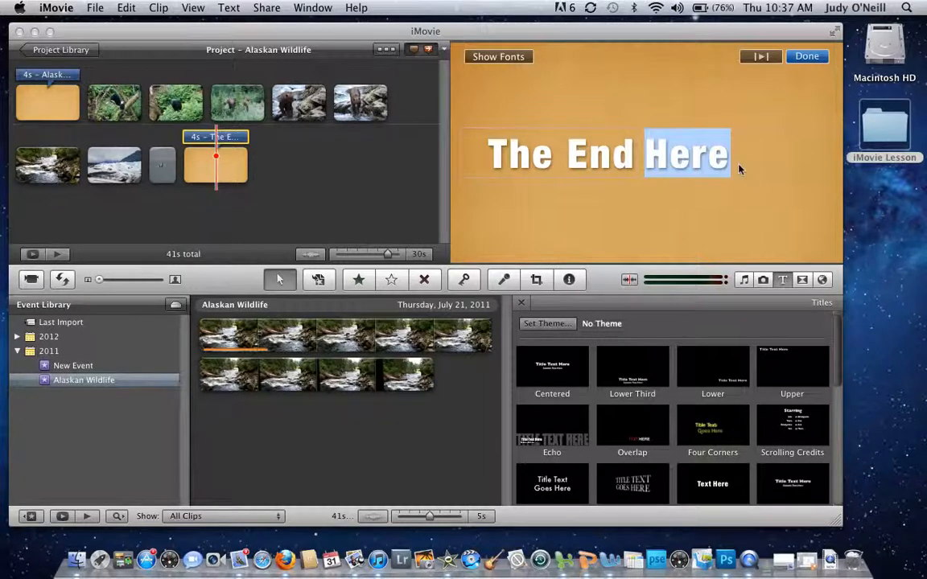
pyautogui.press('BackSpace')
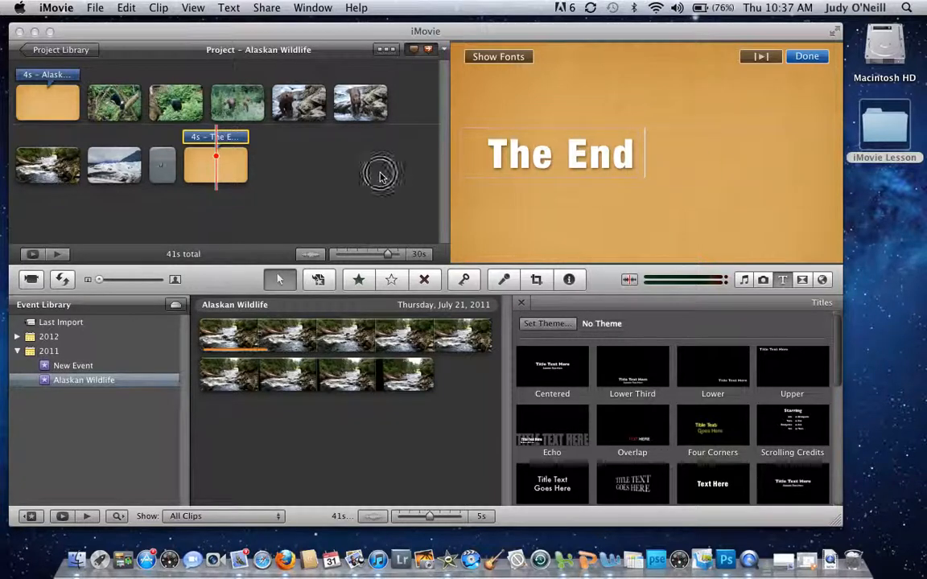
pyautogui.click(382, 177)
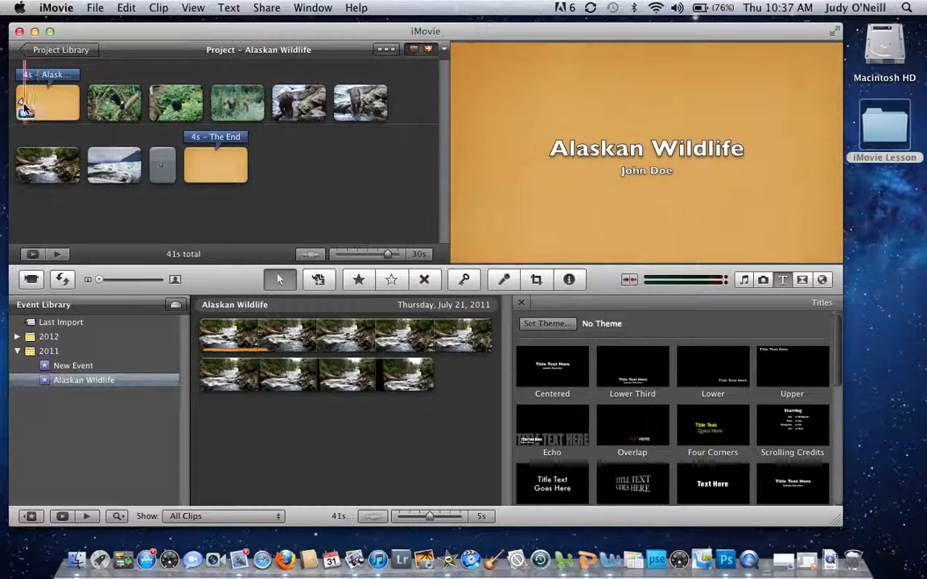
# Step: Select the bear and eagle clip, the bear clip, then the opening title clip
pyautogui.click(95, 104)
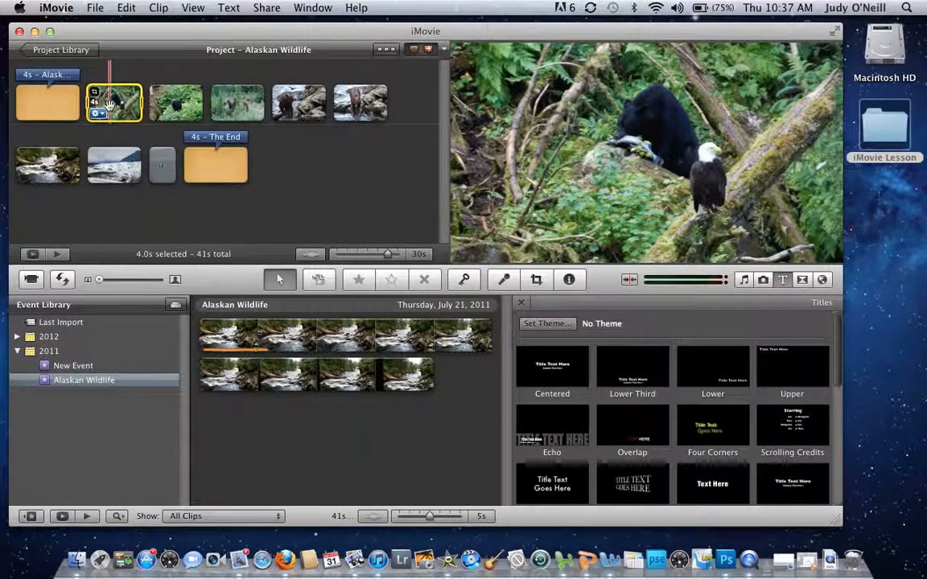
pyautogui.click(158, 110)
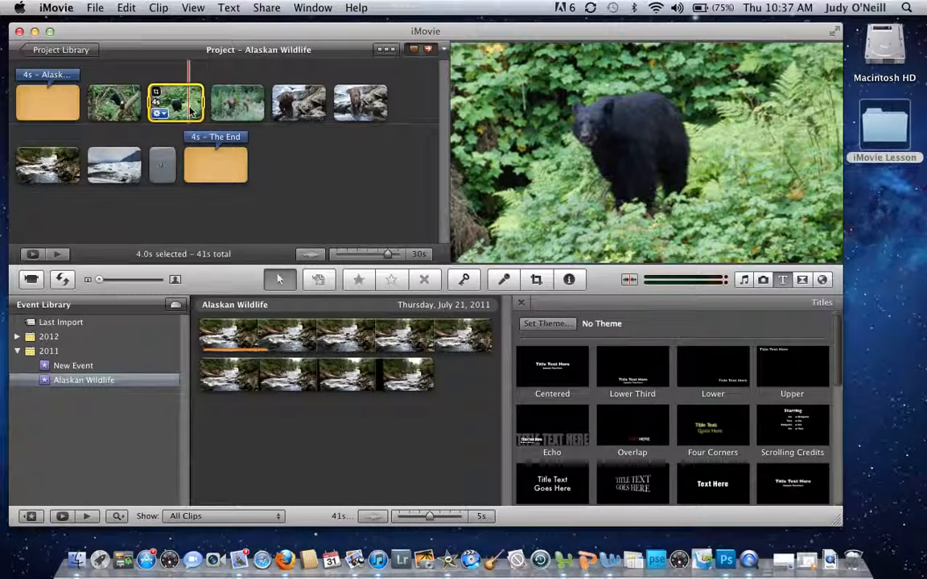
pyautogui.click(26, 111)
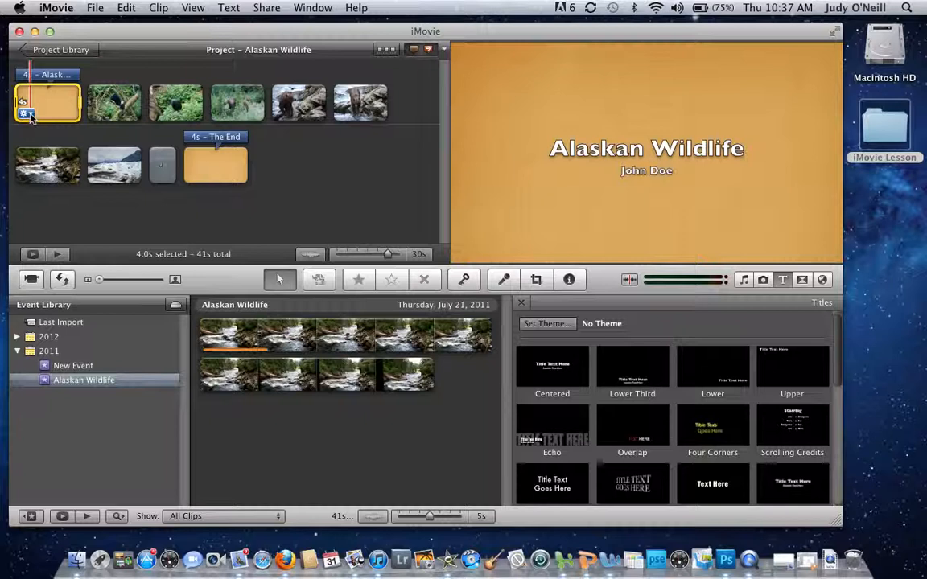
# Step: Shorten the opening title's duration to 3 seconds
pyautogui.click(29, 113)
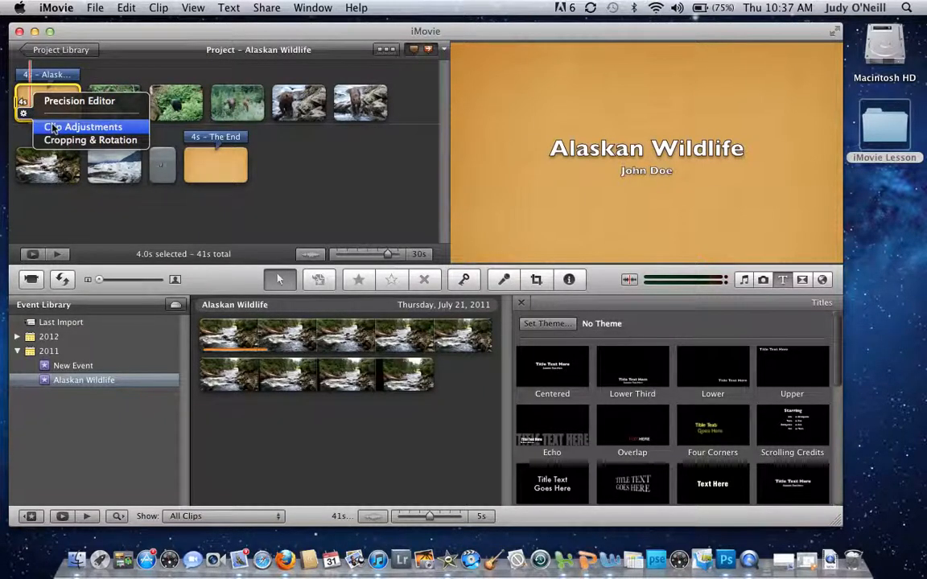
pyautogui.click(53, 128)
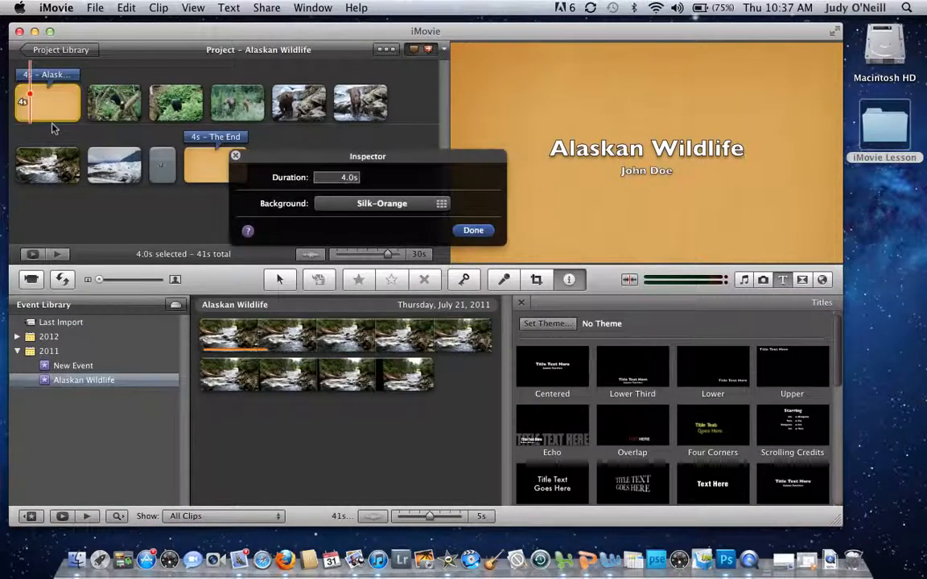
pyautogui.click(347, 178)
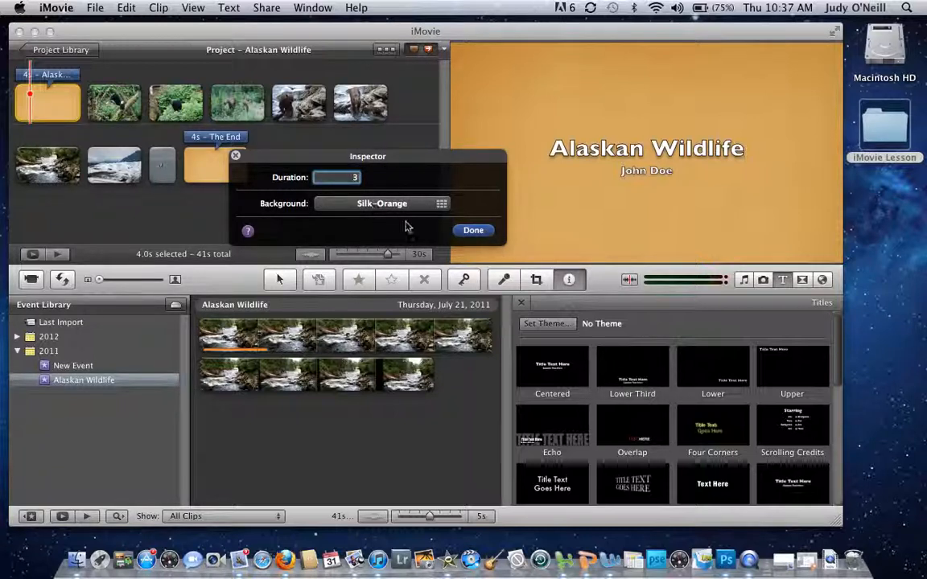
pyautogui.click(471, 231)
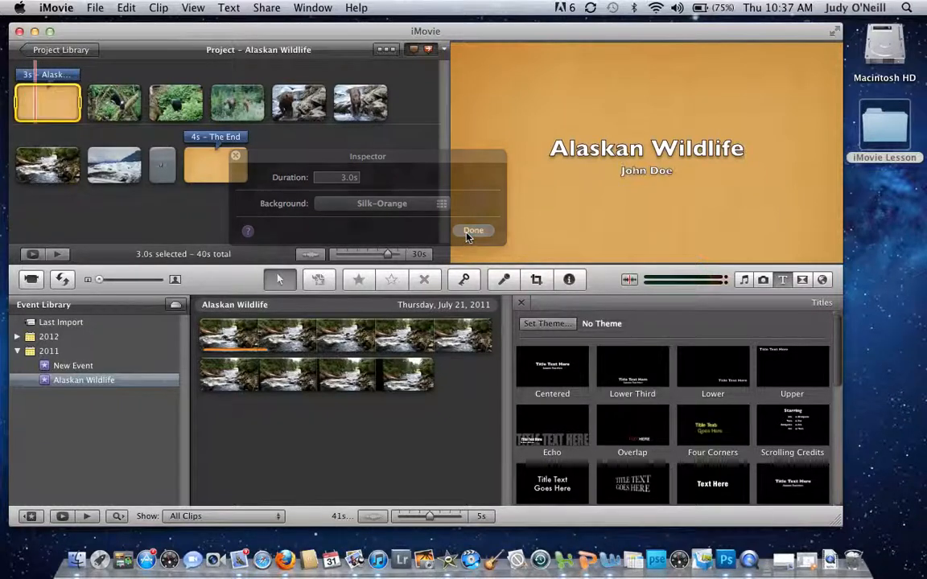
# Step: Make the bear and eagle photo's 4-second duration apply to all stills
pyautogui.doubleClick(115, 100)
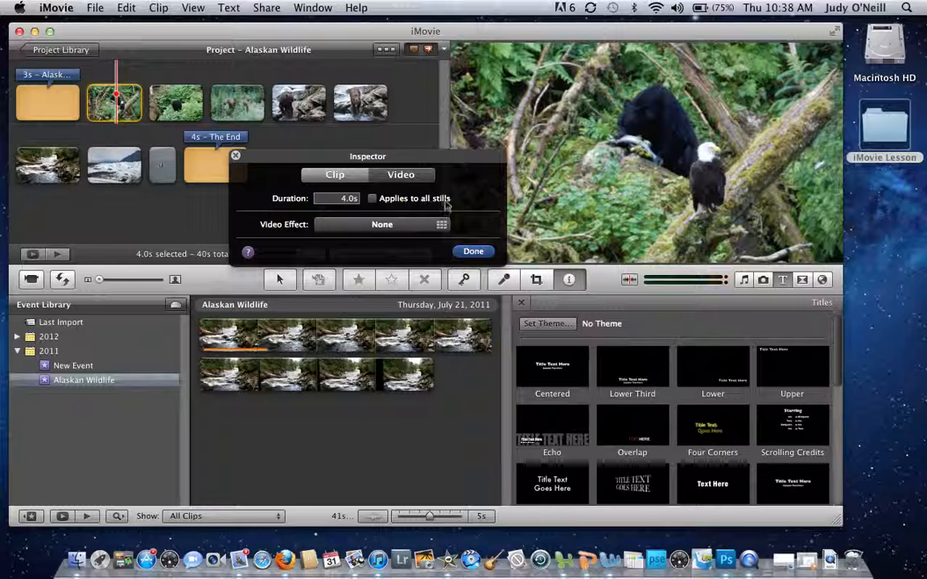
pyautogui.click(372, 199)
pyautogui.click(473, 252)
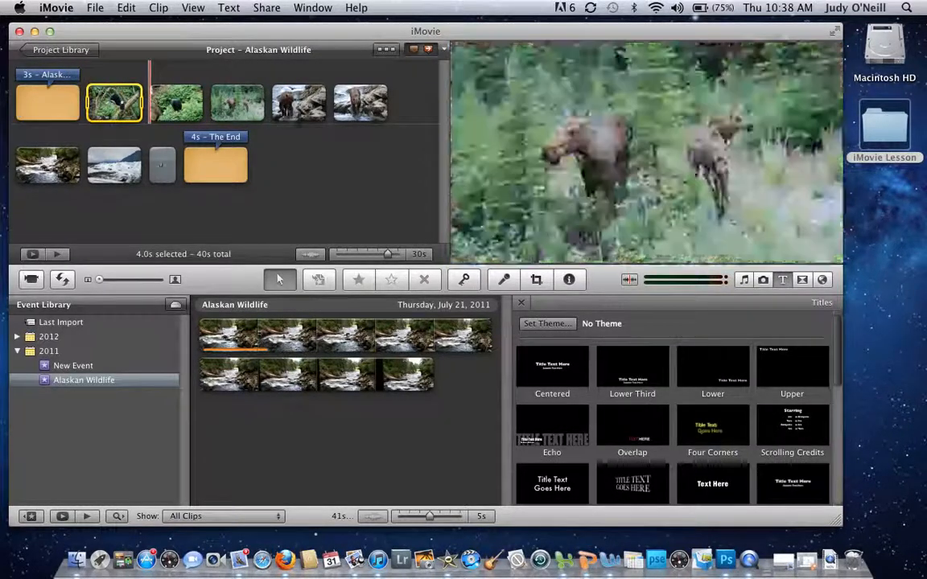
# Step: Add a Cross Dissolve after the opening title and Page Curl Right after the first clip
pyautogui.click(804, 280)
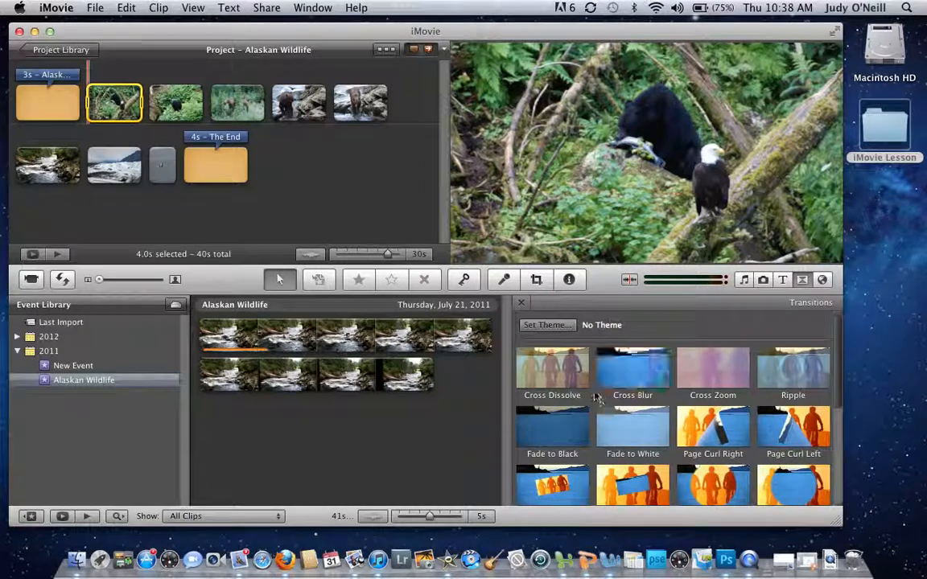
pyautogui.click(407, 240)
pyautogui.moveTo(407, 243); pyautogui.dragTo(86, 102)
pyautogui.click(724, 428)
pyautogui.moveTo(723, 428); pyautogui.dragTo(166, 103)
# Step: Insert Circle Open in the first row and Cross Dissolves between the remaining clips before The End
pyautogui.scroll(-1, 640, 490)
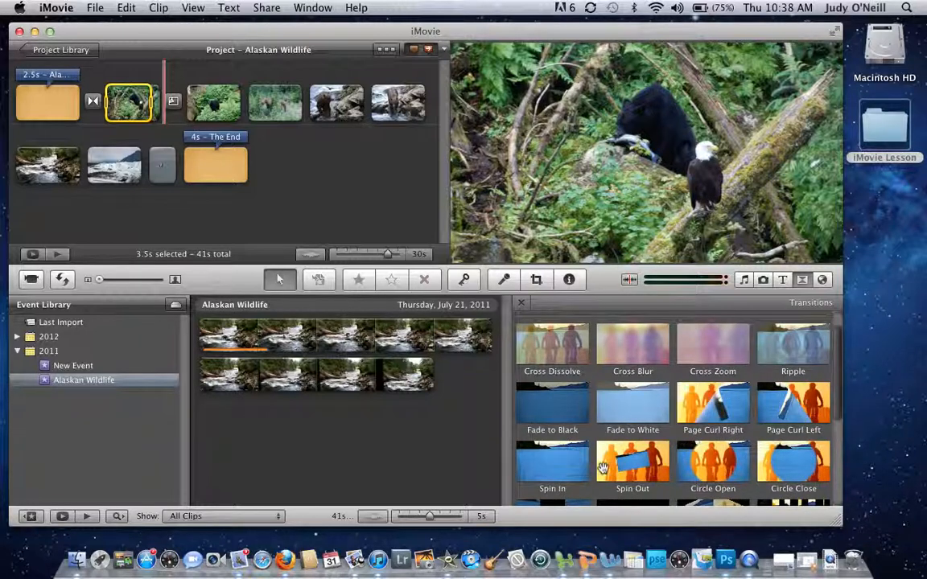
pyautogui.moveTo(711, 461)
pyautogui.mouseDown()
pyautogui.moveTo(283, 155)
pyautogui.moveTo(252, 113)
pyautogui.mouseUp()
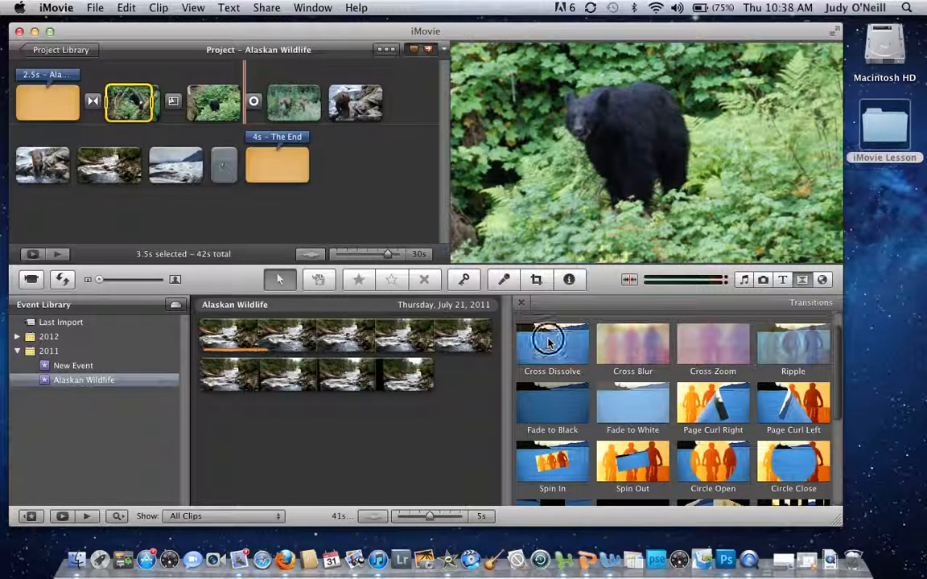
pyautogui.moveTo(547, 342); pyautogui.dragTo(21, 166)
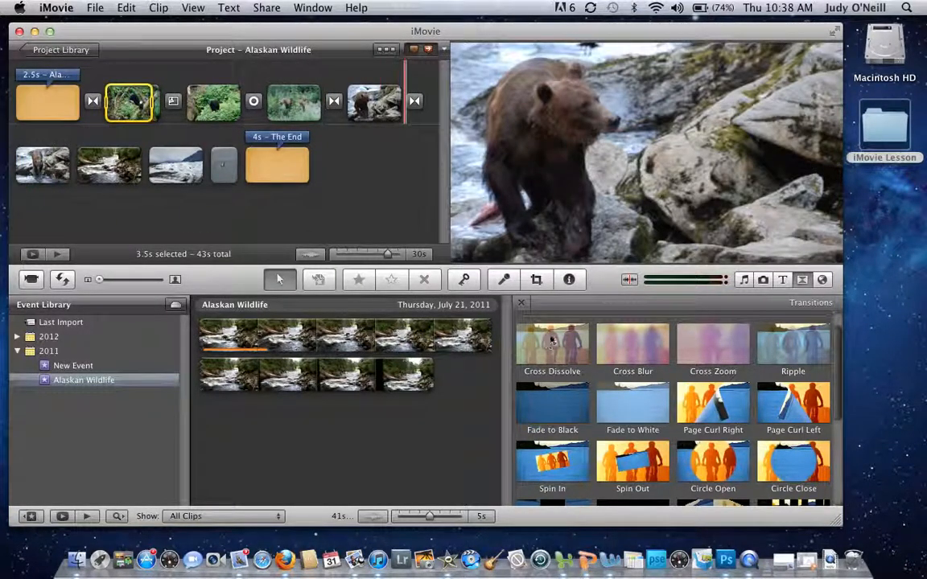
pyautogui.moveTo(552, 341); pyautogui.dragTo(81, 164)
pyautogui.moveTo(548, 338); pyautogui.dragTo(165, 161)
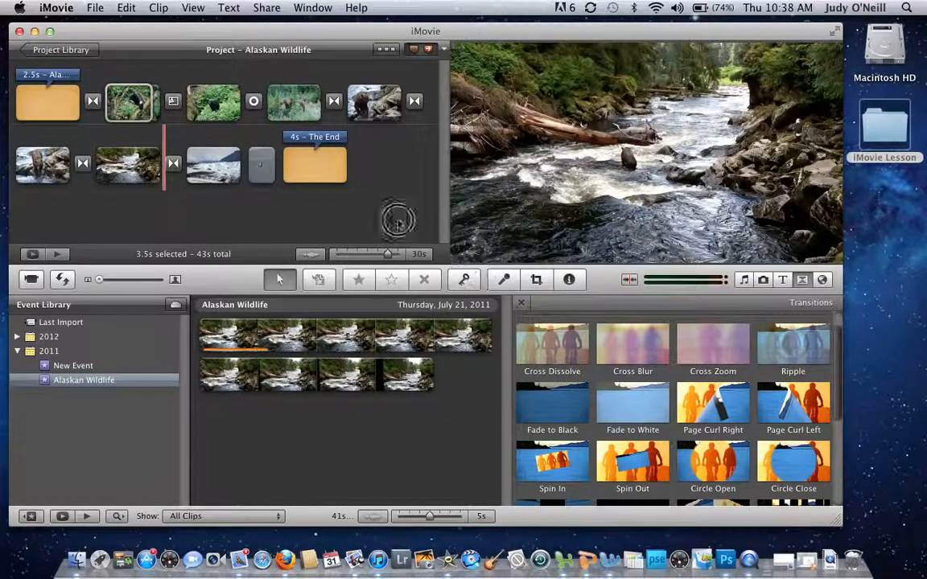
pyautogui.moveTo(397, 221); pyautogui.dragTo(244, 157)
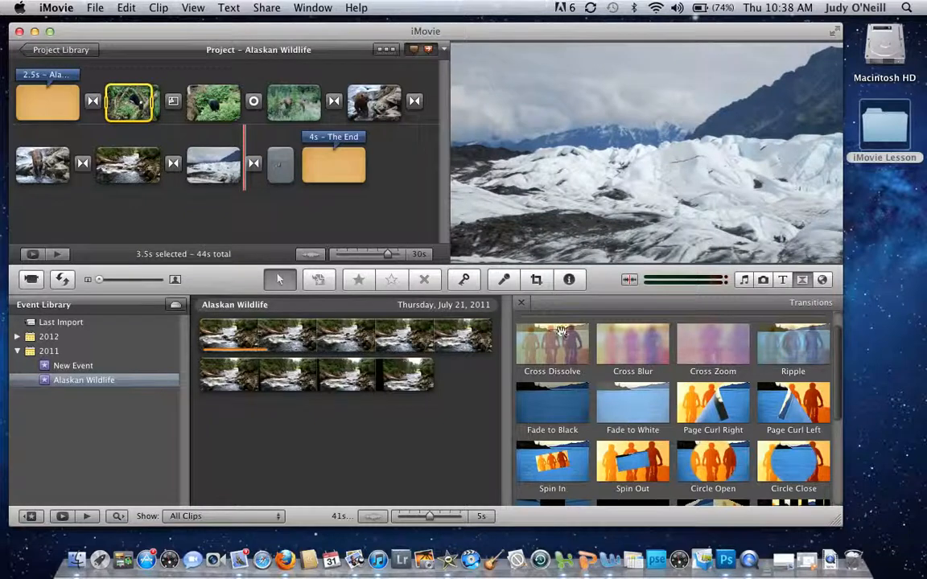
pyautogui.moveTo(561, 331); pyautogui.dragTo(305, 169)
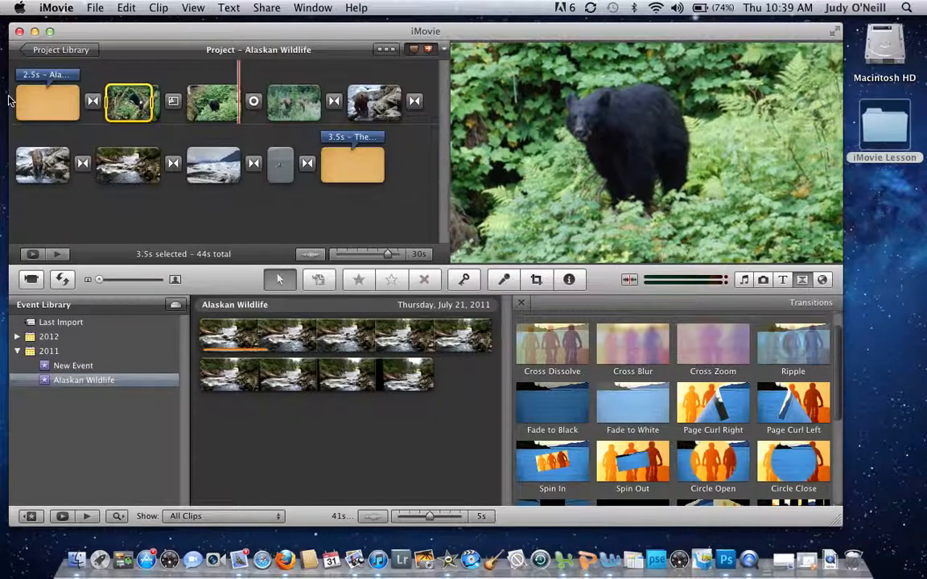
# Step: Change the transition duration from 0.5 to 1 second, applied to all transitions
pyautogui.click(94, 101)
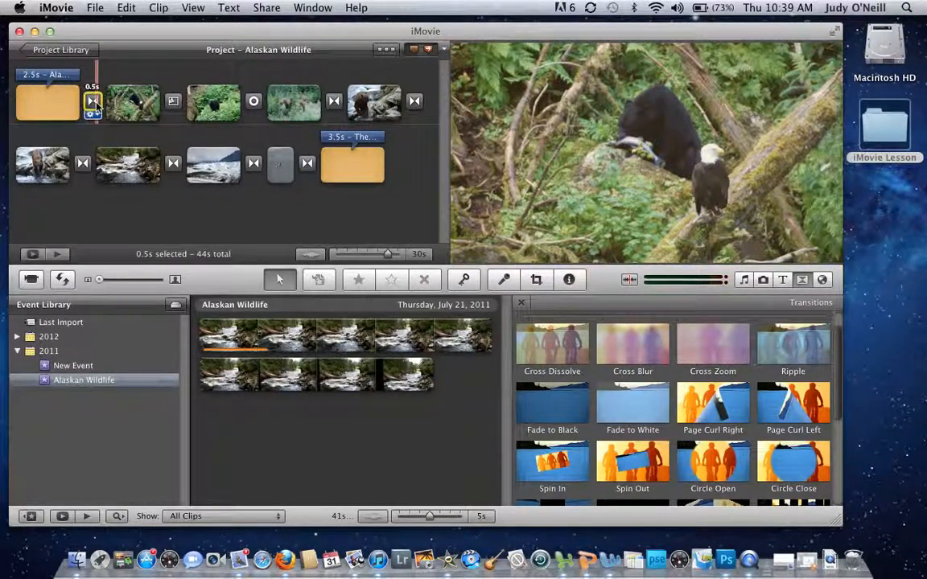
pyautogui.click(92, 114)
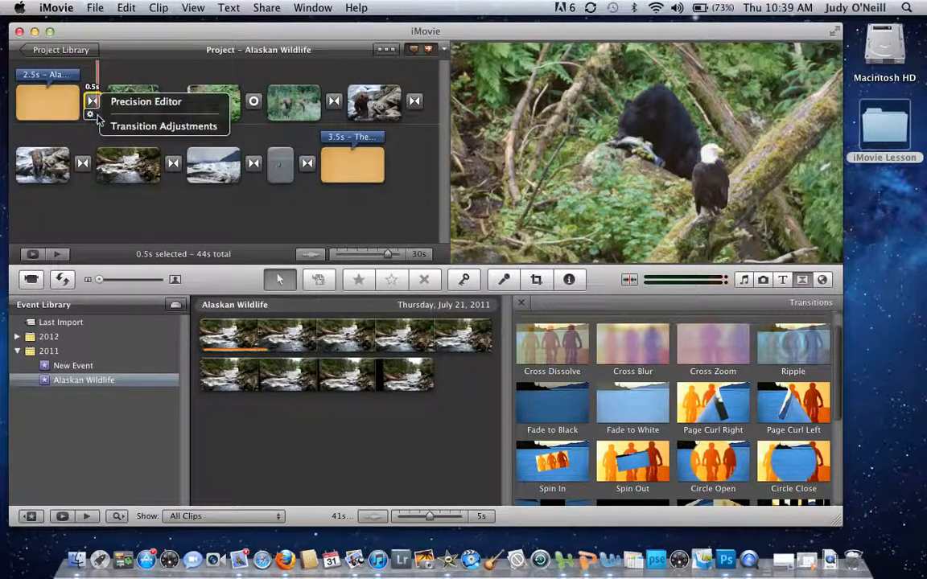
pyautogui.click(121, 126)
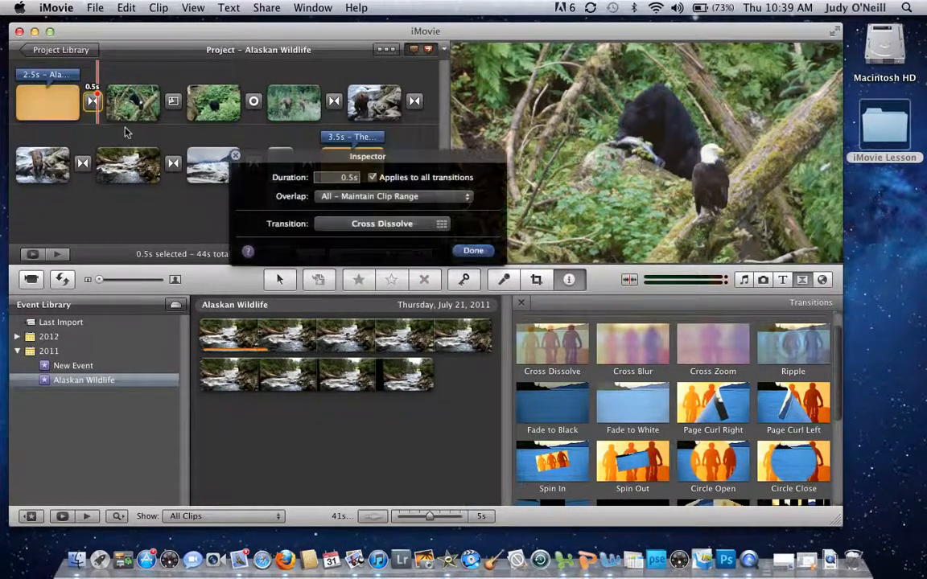
pyautogui.doubleClick(350, 178)
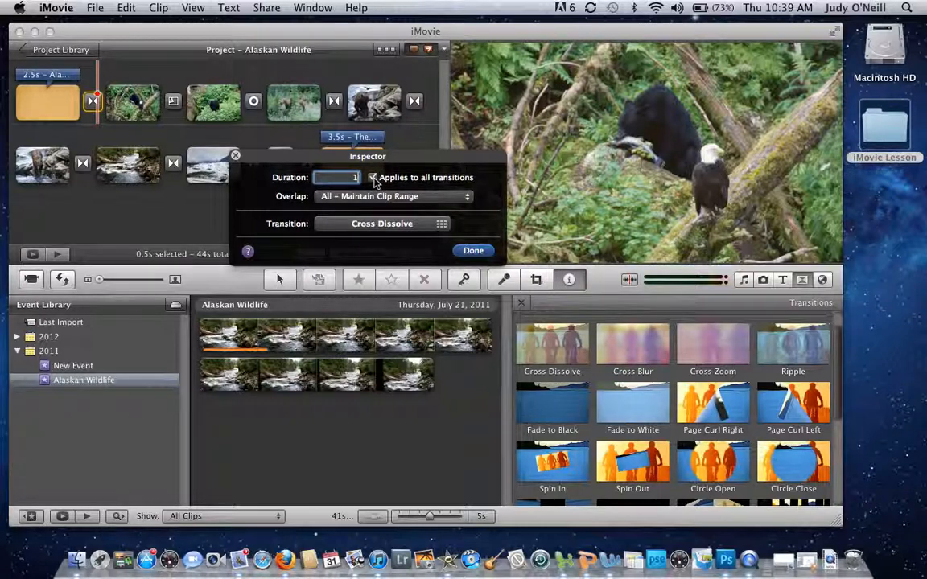
pyautogui.write('1')
pyautogui.click(483, 251)
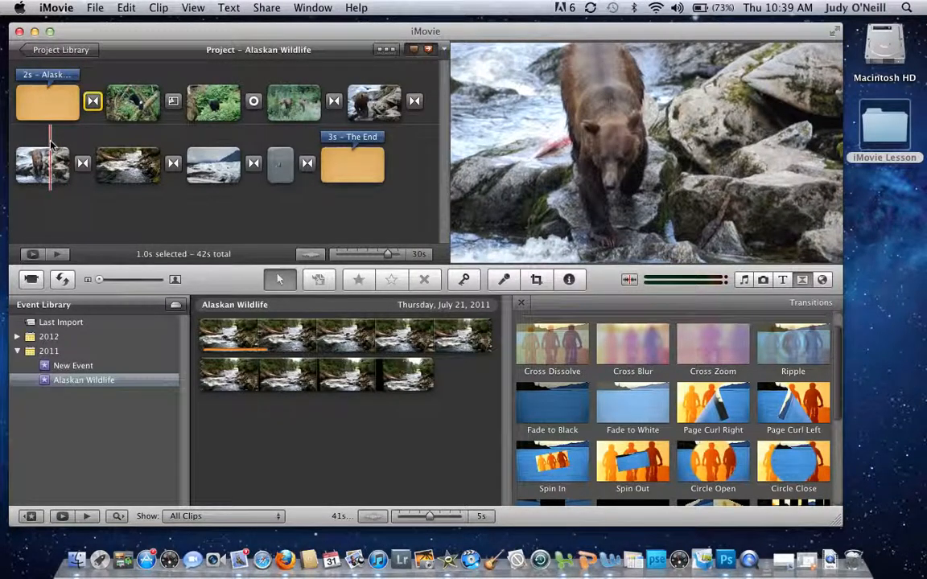
# Step: Find the Beach Boys' 'Be True To Your School' and drag it under the project as background music
pyautogui.click(743, 280)
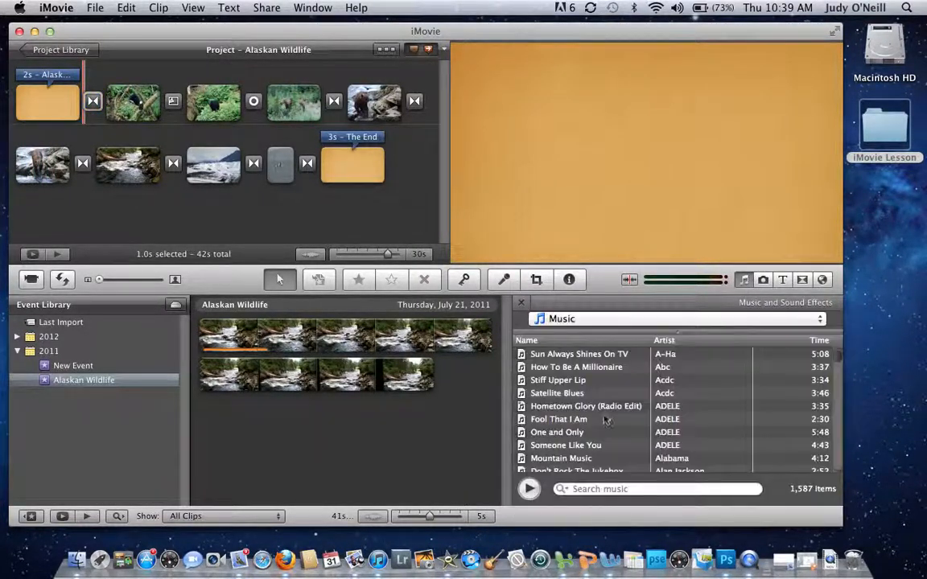
pyautogui.scroll(-5, 591, 408)
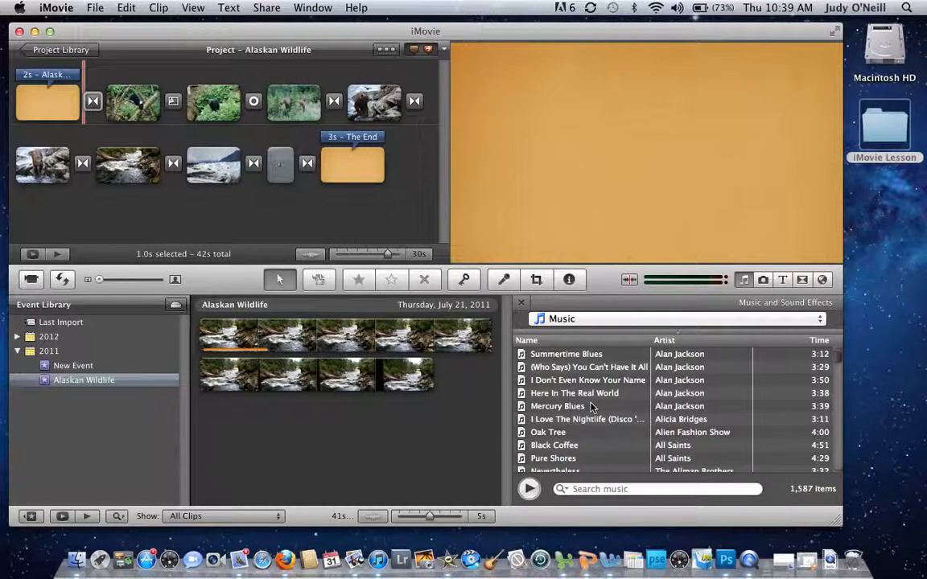
pyautogui.scroll(1, 591, 408)
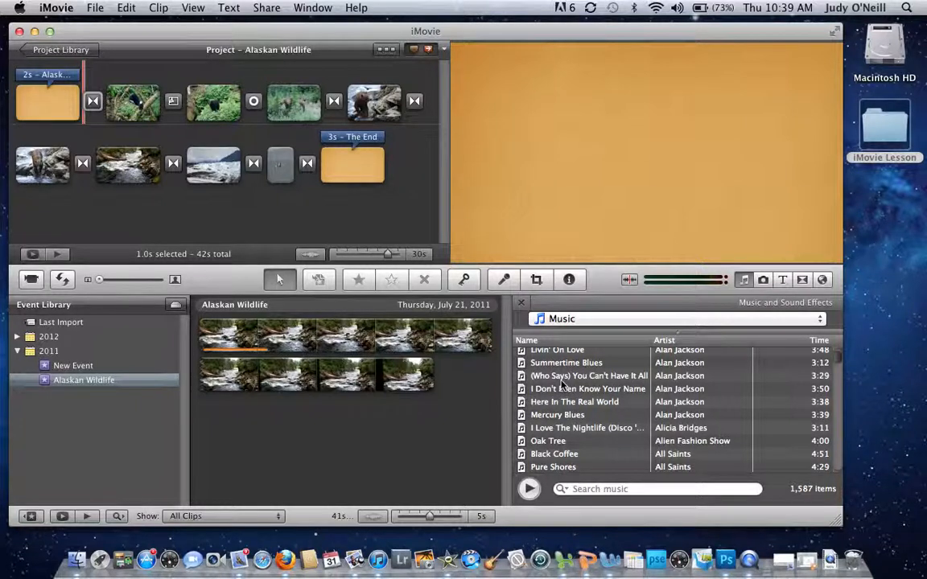
pyautogui.scroll(5, 563, 383)
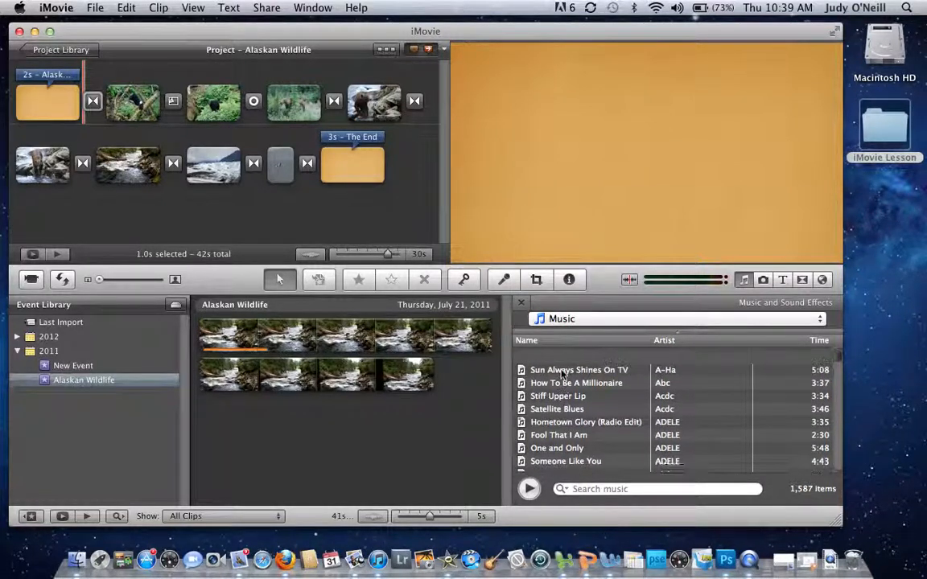
pyautogui.scroll(-15, 561, 434)
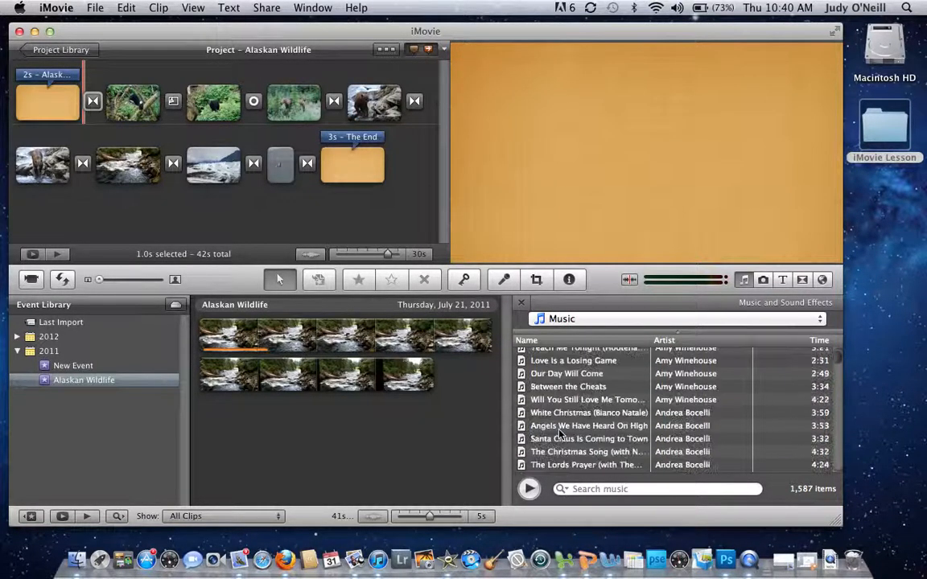
pyautogui.scroll(-20, 560, 435)
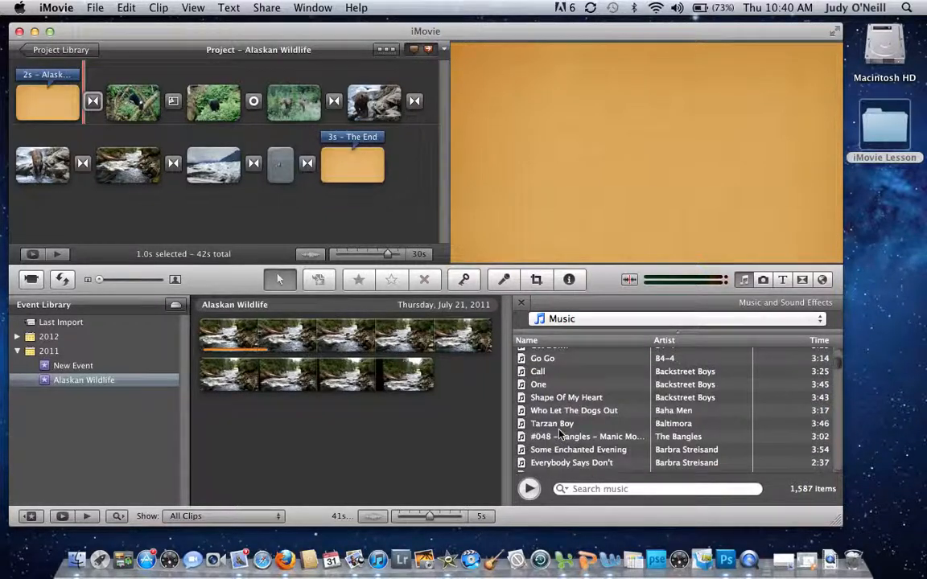
pyautogui.scroll(-2, 561, 434)
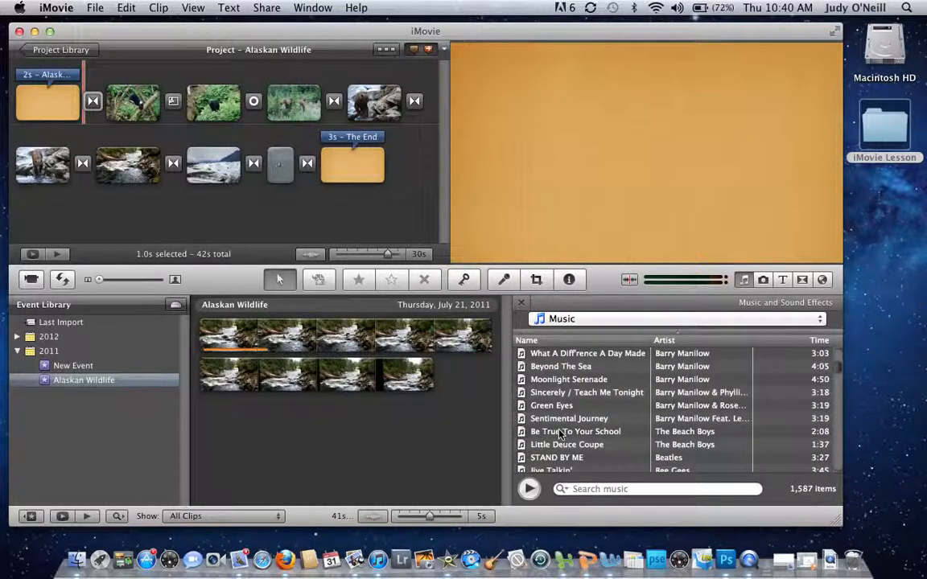
pyautogui.click(560, 435)
pyautogui.click(561, 435)
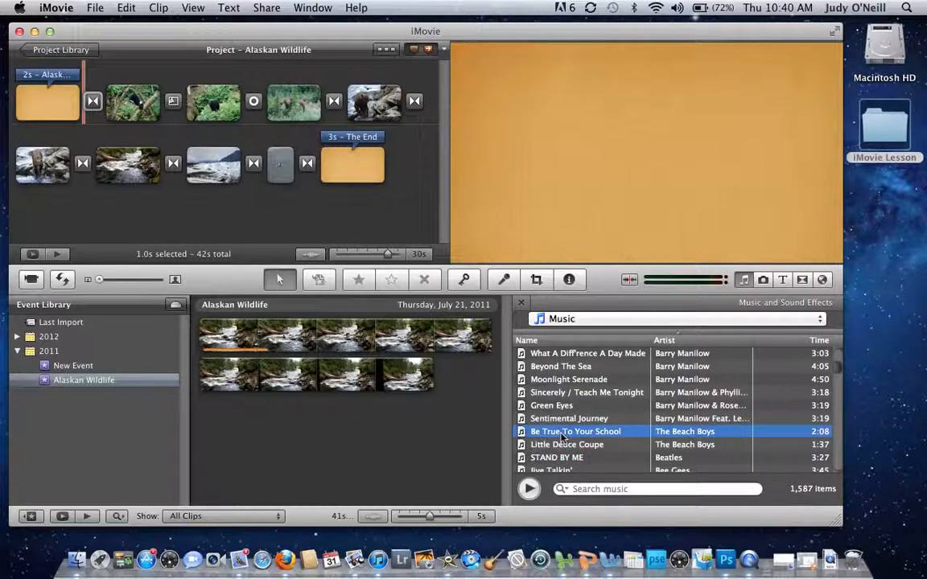
pyautogui.moveTo(561, 435); pyautogui.dragTo(14, 125)
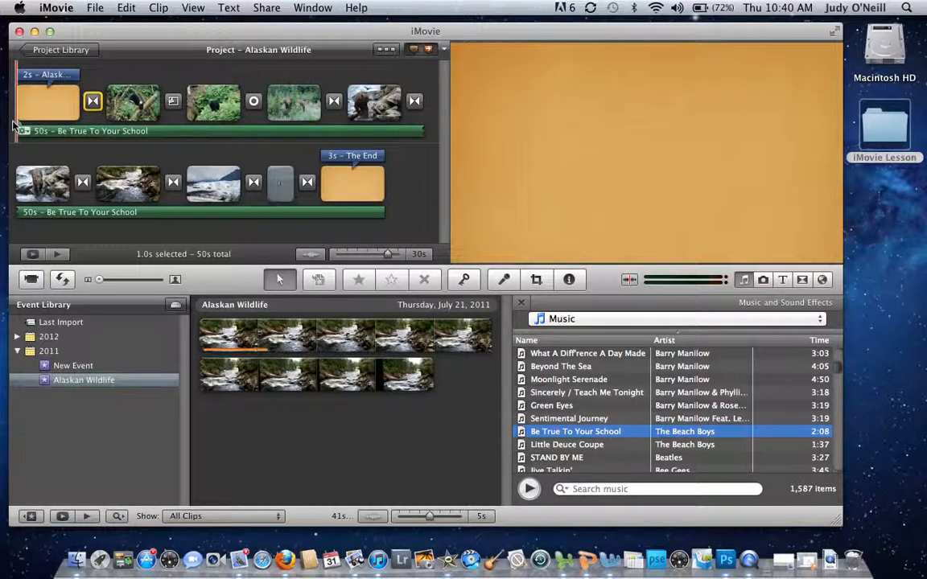
# Step: Play the project to hear the music, then delete the Be True To Your School track
pyautogui.press('space')
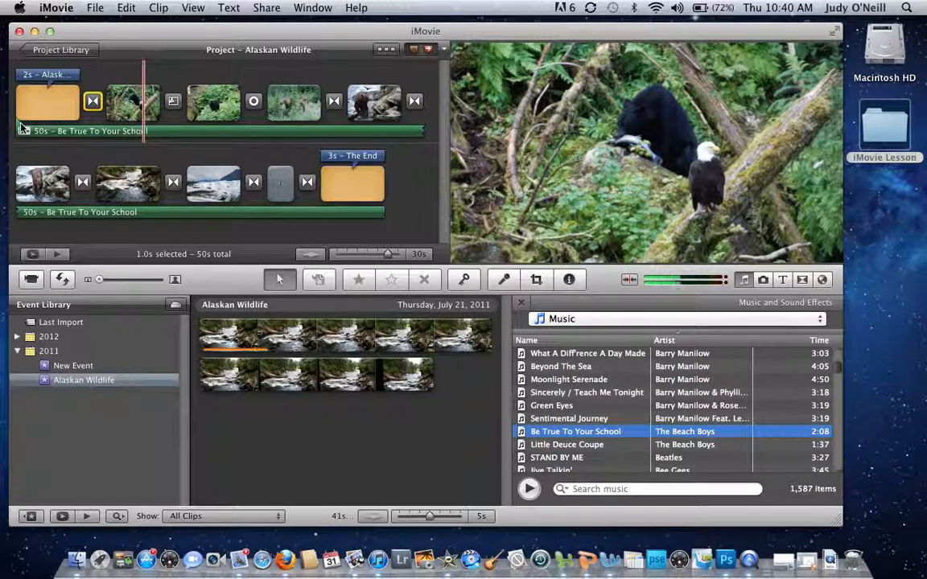
pyautogui.press('space')
pyautogui.click(36, 131)
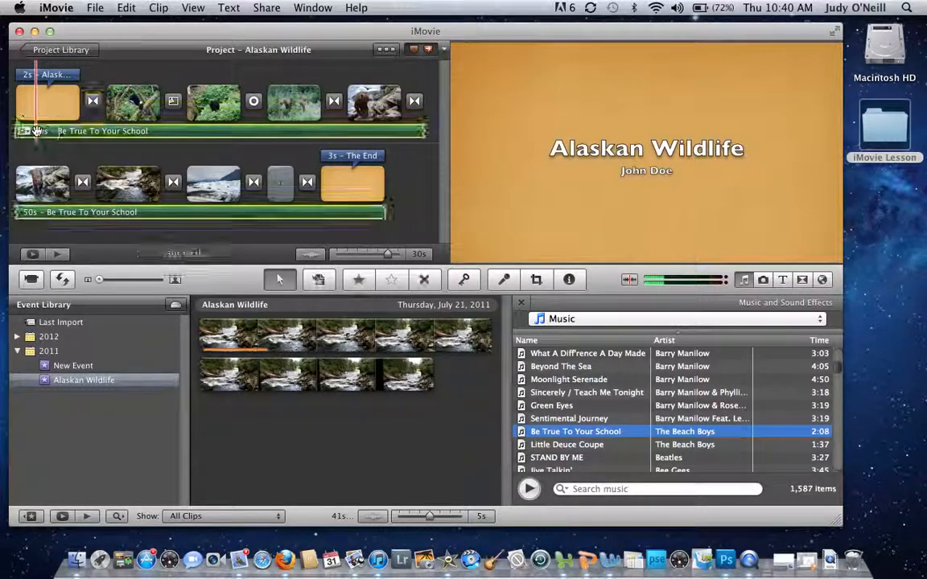
pyautogui.press('Delete')
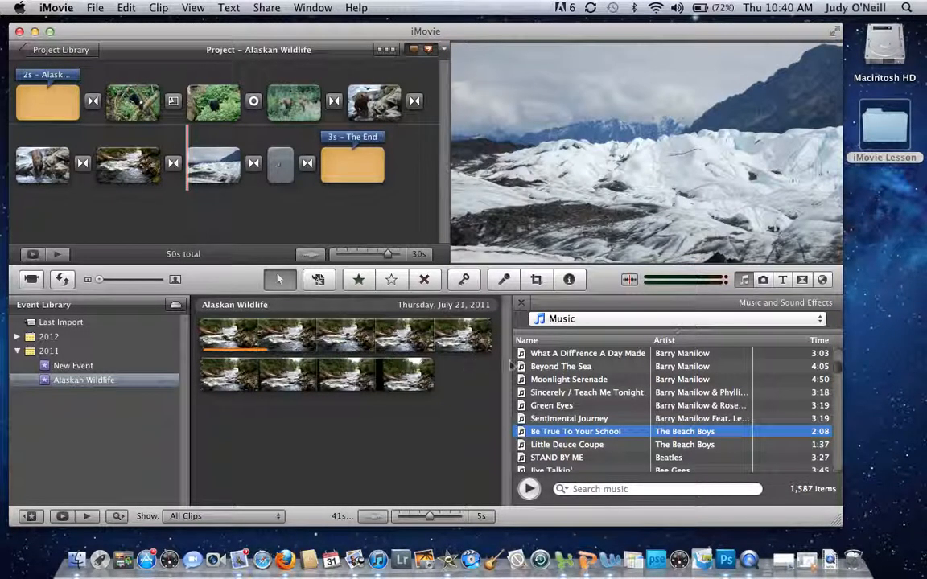
# Step: Record a 21-second voiceover starting from the first clip
pyautogui.click(506, 280)
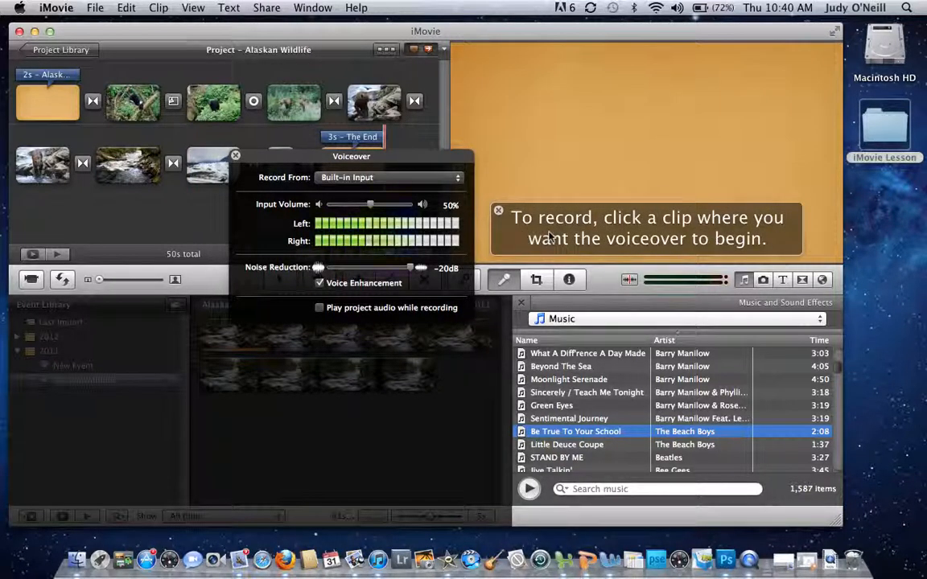
pyautogui.click(22, 103)
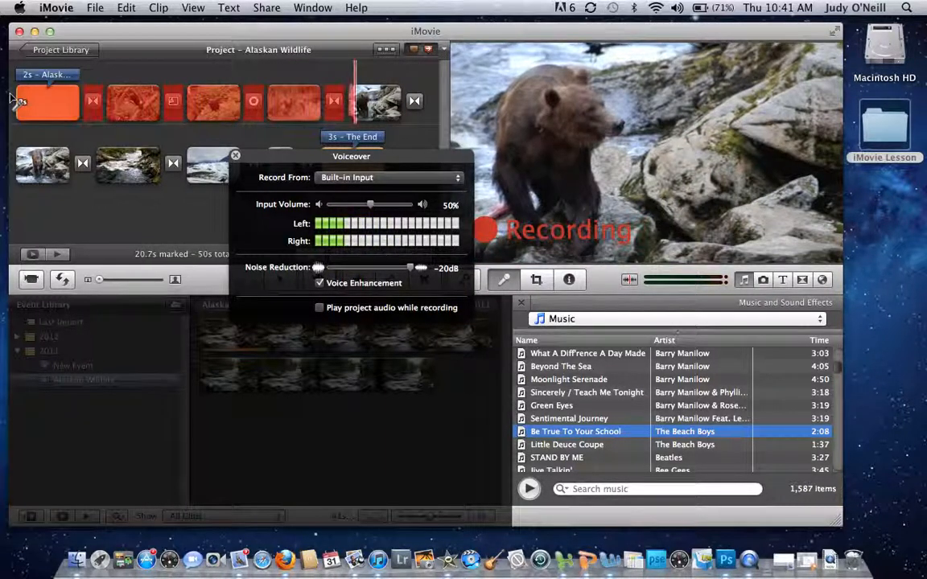
pyautogui.click(11, 96)
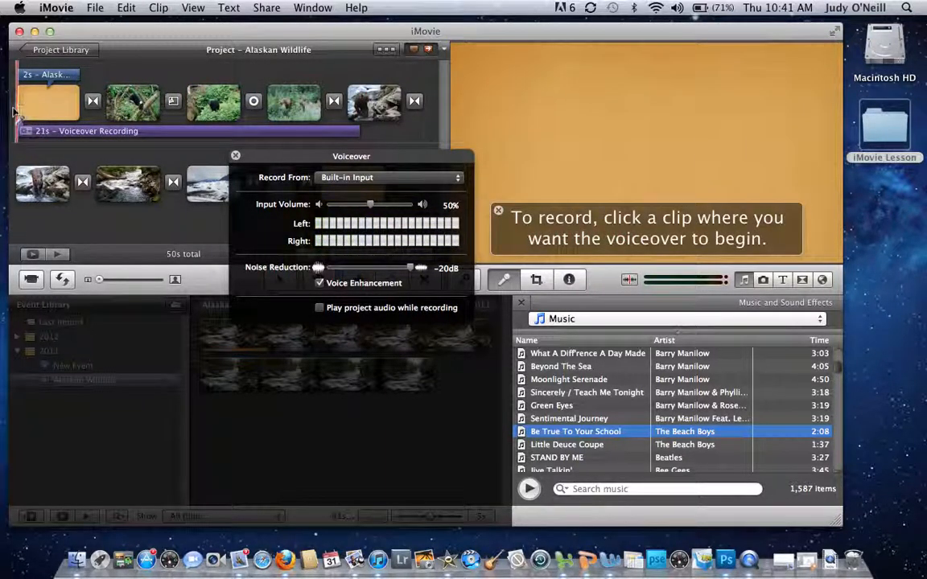
# Step: Play back the project with the voiceover, then delete the voiceover clip
pyautogui.press('space')
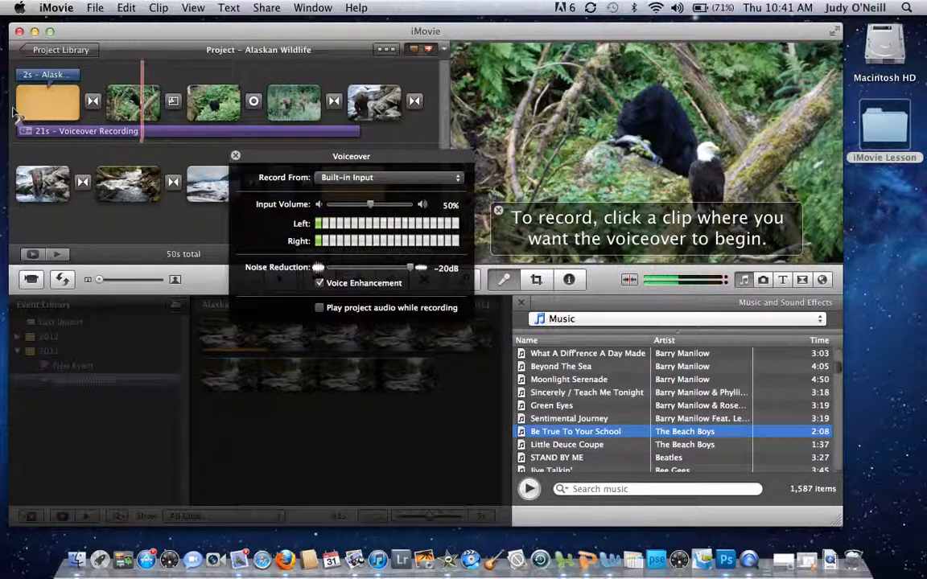
pyautogui.press('space')
pyautogui.click(36, 129)
pyautogui.press('BackSpace')
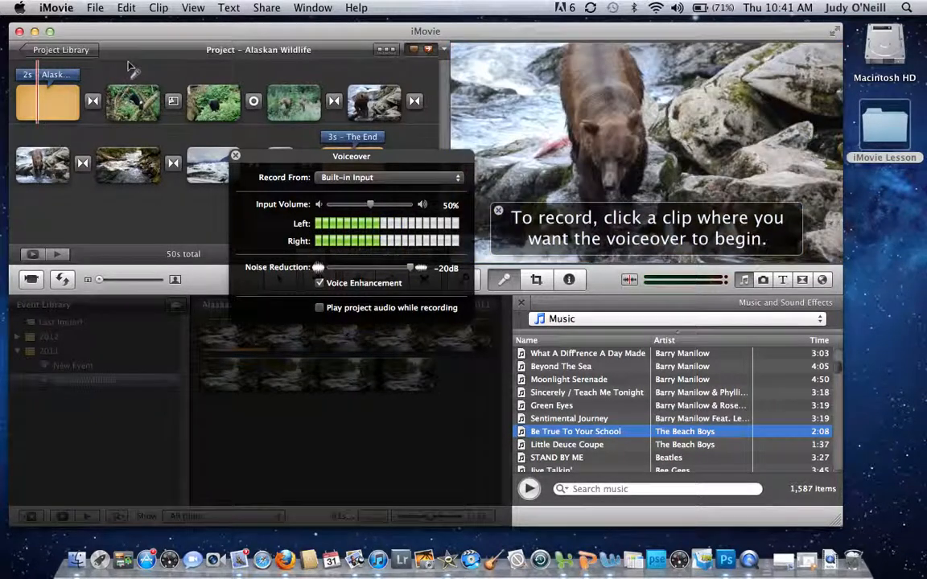
# Step: Start sharing the movie to YouTube and enter the account password
pyautogui.click(269, 9)
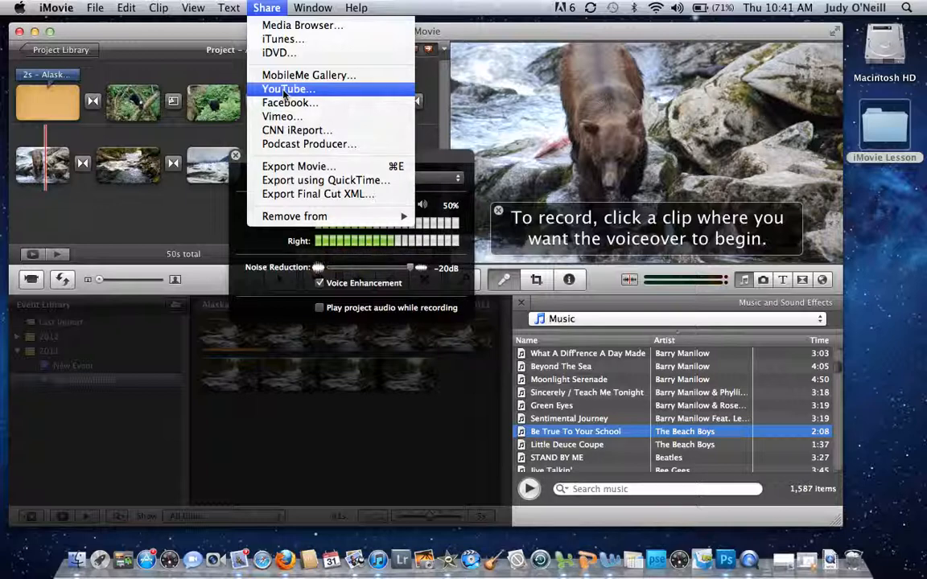
pyautogui.click(283, 91)
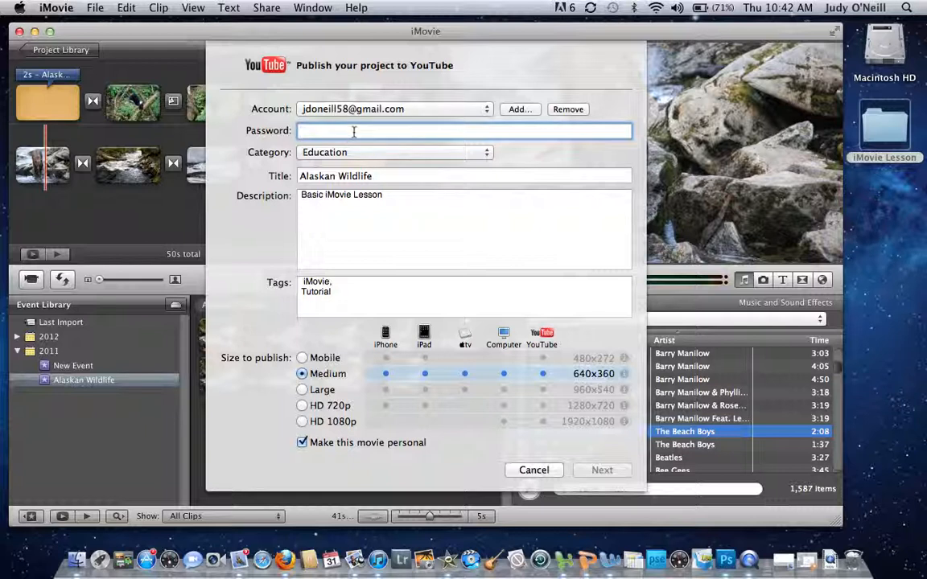
pyautogui.write('a')
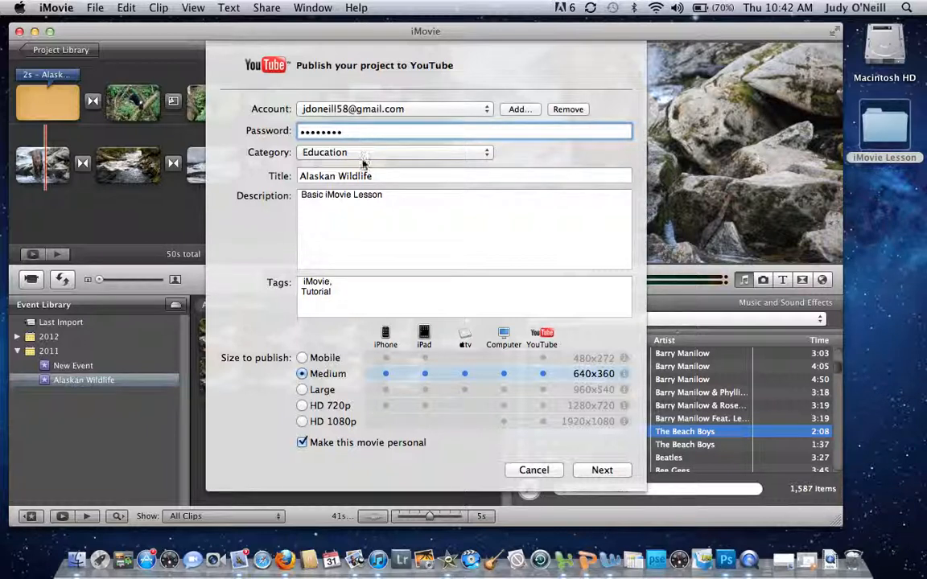
# Step: Keep Education as the category at Medium size and continue to the terms of service
pyautogui.click(485, 153)
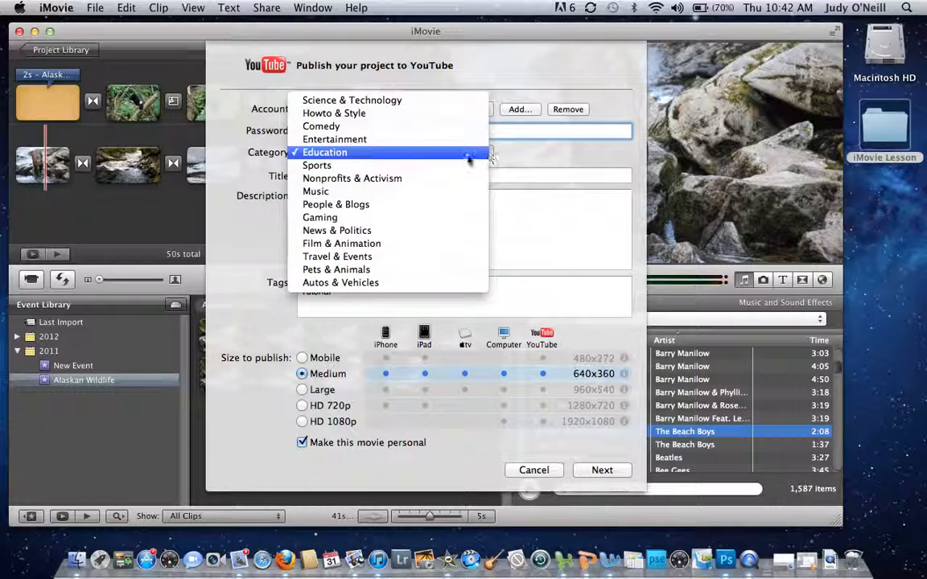
pyautogui.click(459, 157)
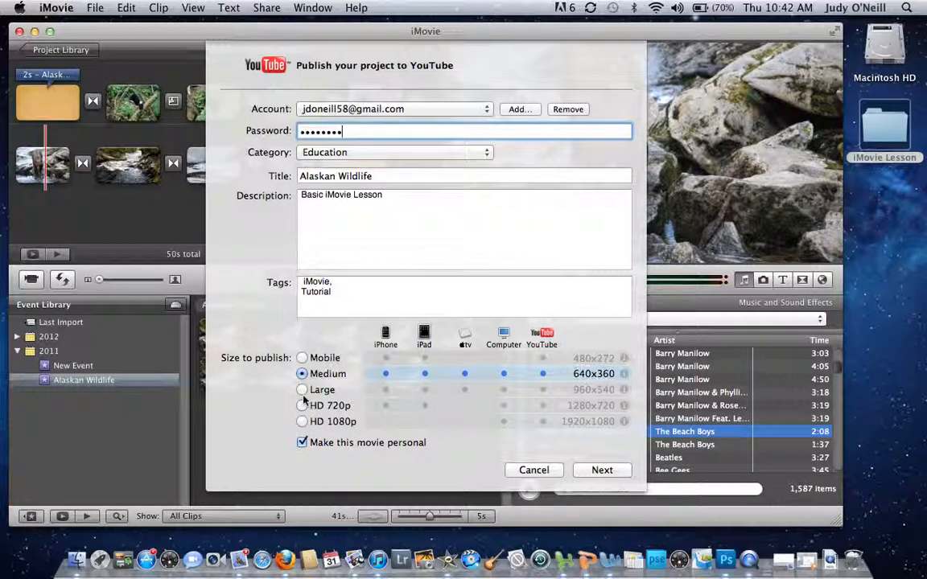
pyautogui.click(605, 470)
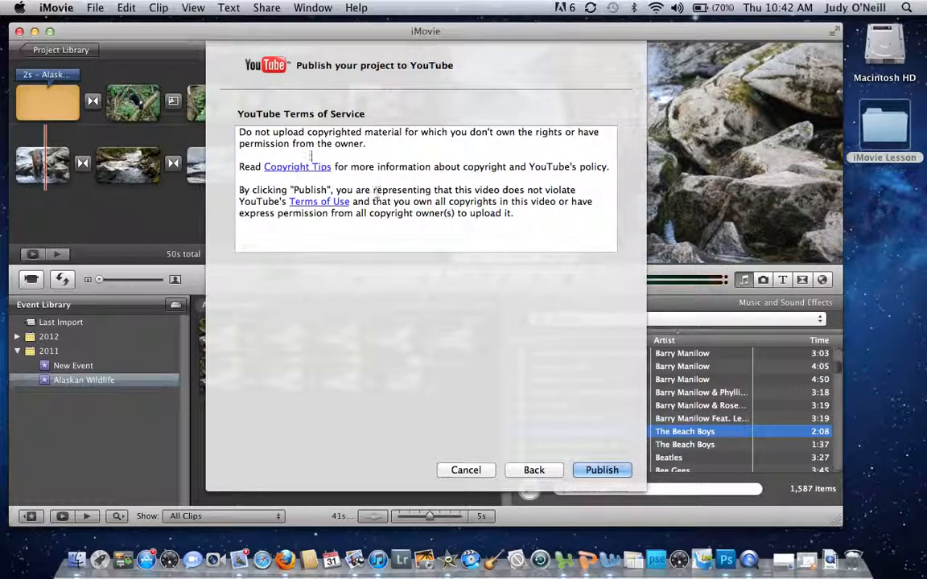